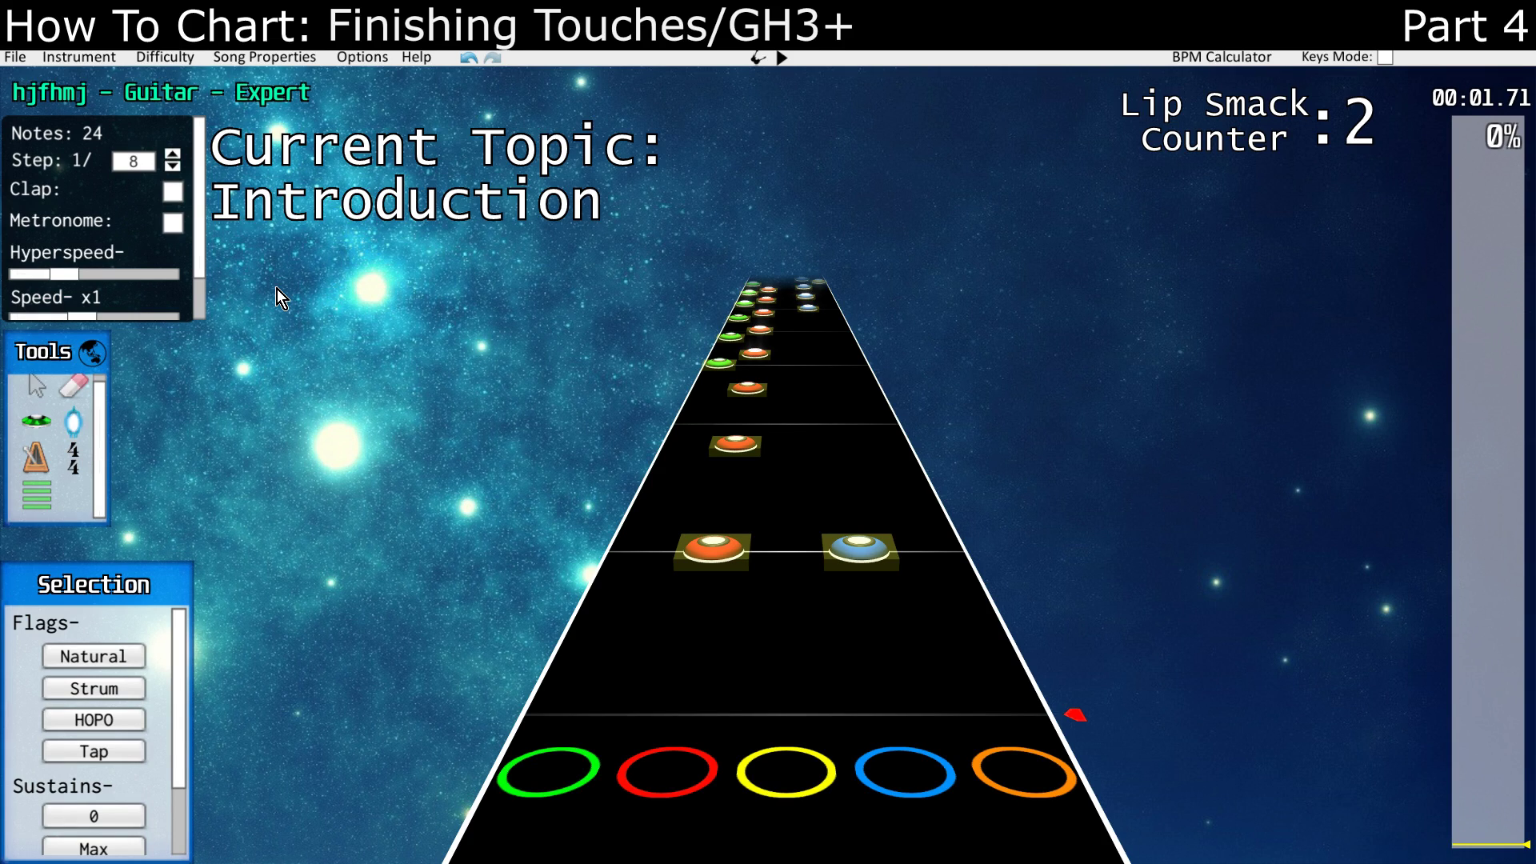
Deselect all notes on the 24-note Expert guitar highway by clicking an empty spot beside it.
{"action": "left_click", "coordinate": [277, 290]}
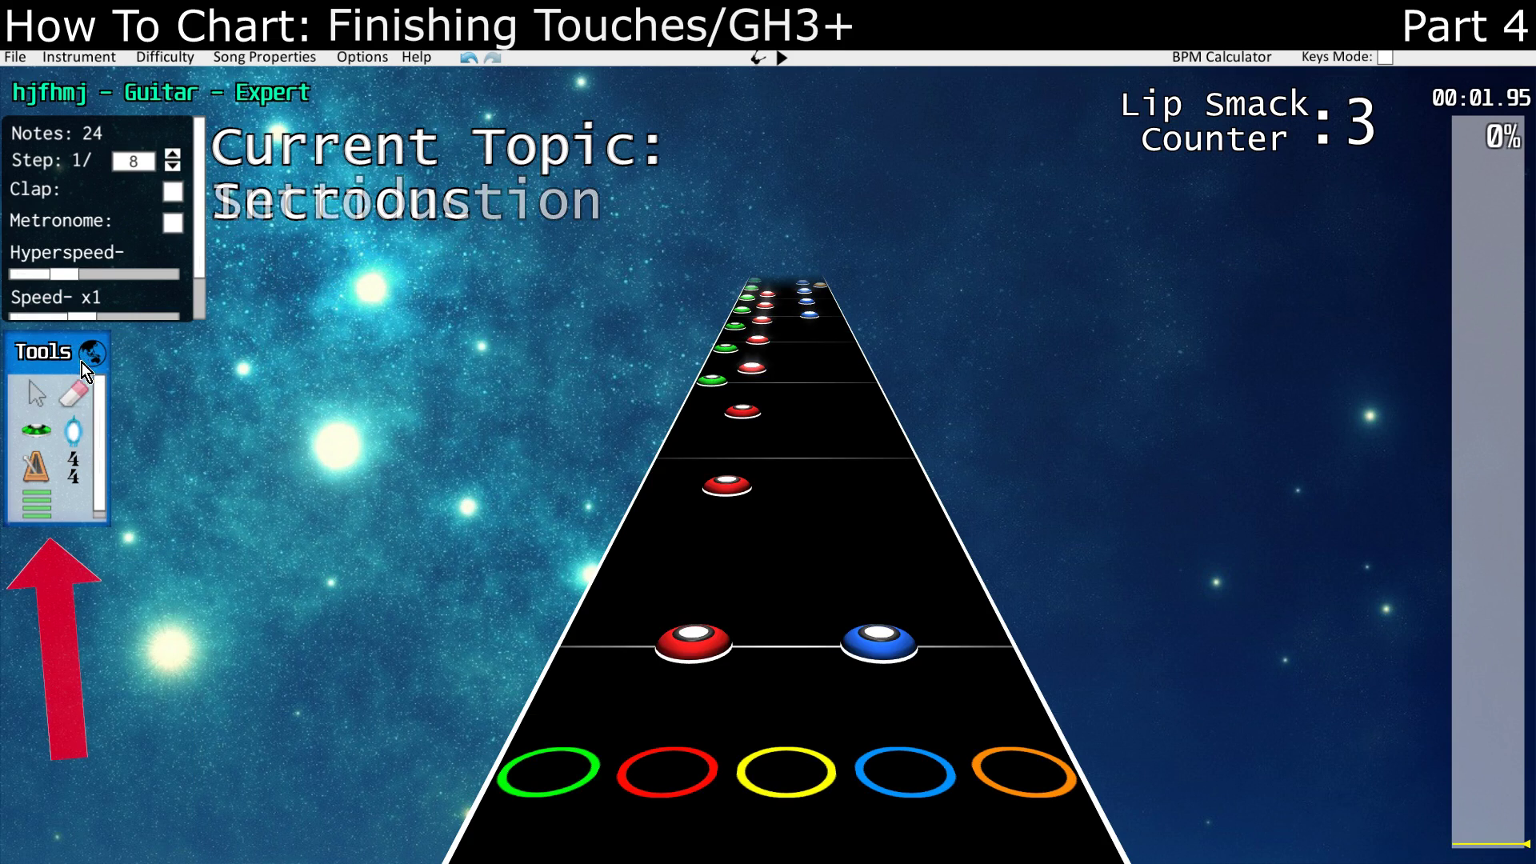
Place a section marker at position 576 and name it 'kjufyd'.
{"action": "left_click", "coordinate": [37, 502]}
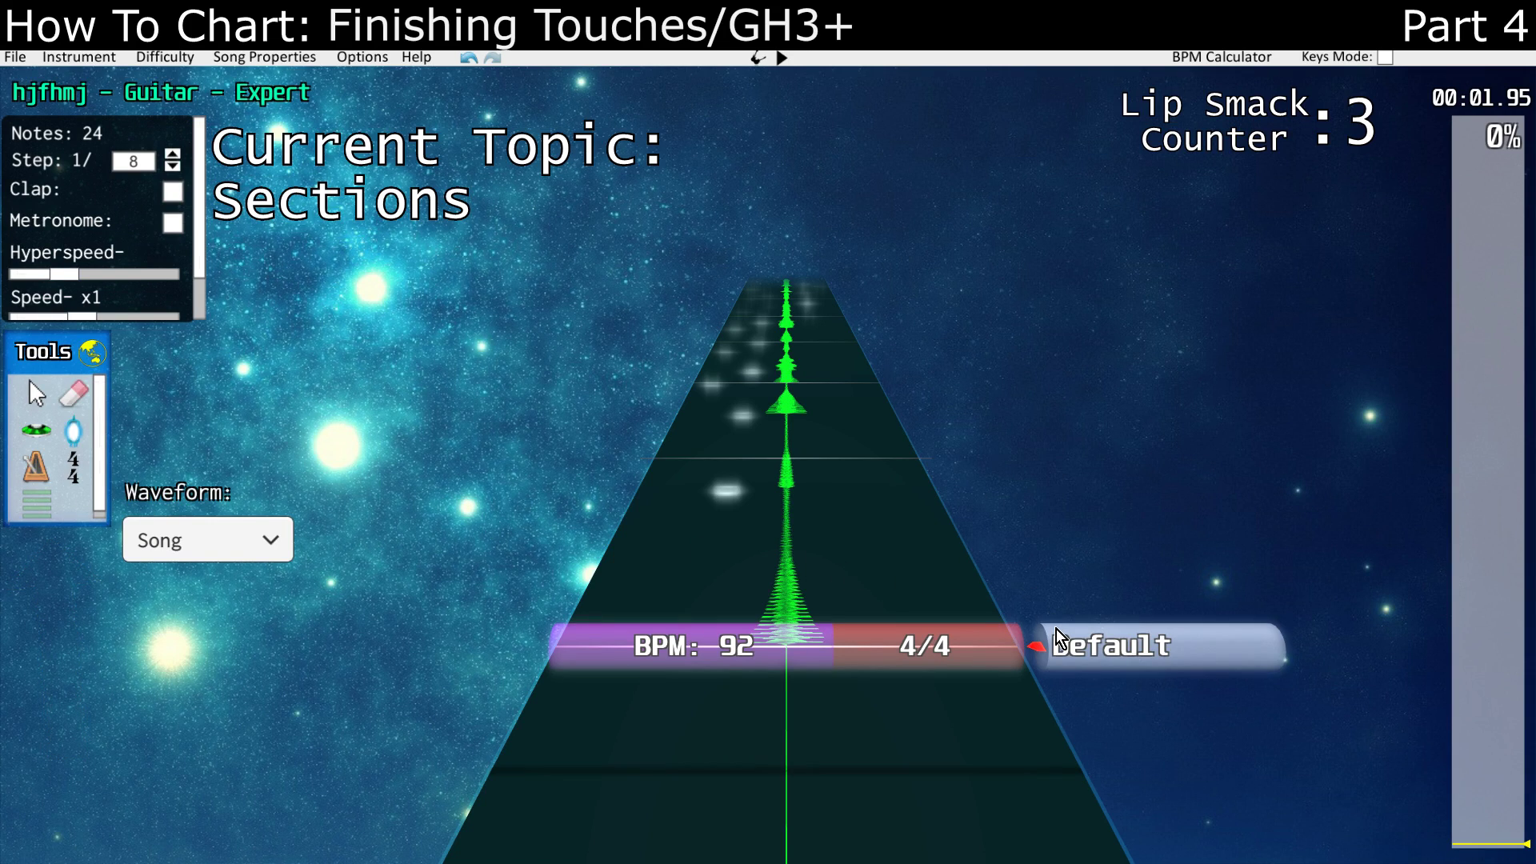
{"action": "left_click", "coordinate": [1057, 637]}
{"action": "type", "text": "kjufyd"}
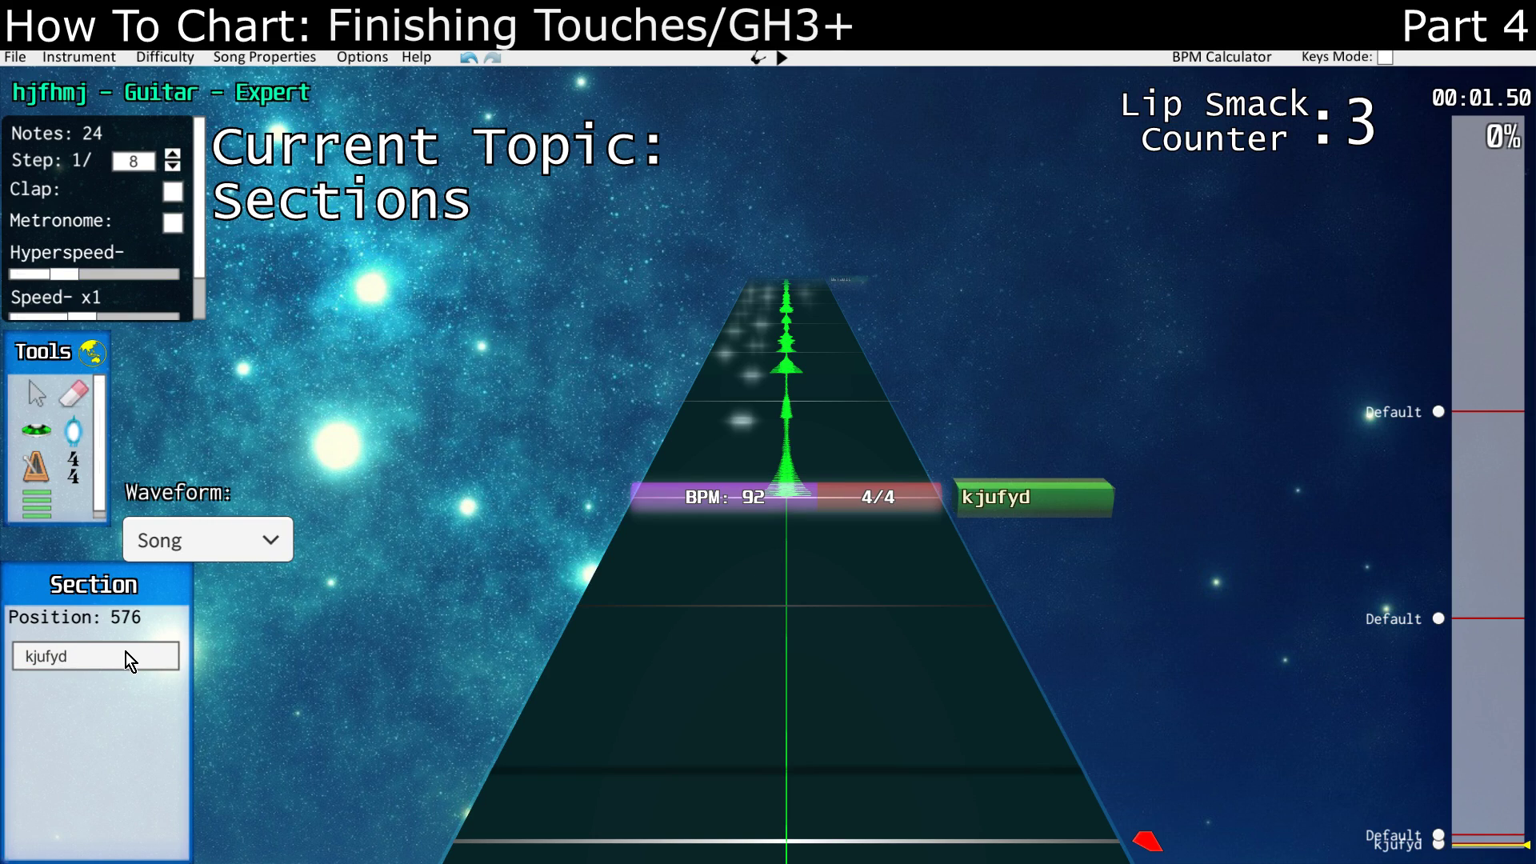
{"action": "left_click", "coordinate": [434, 521]}
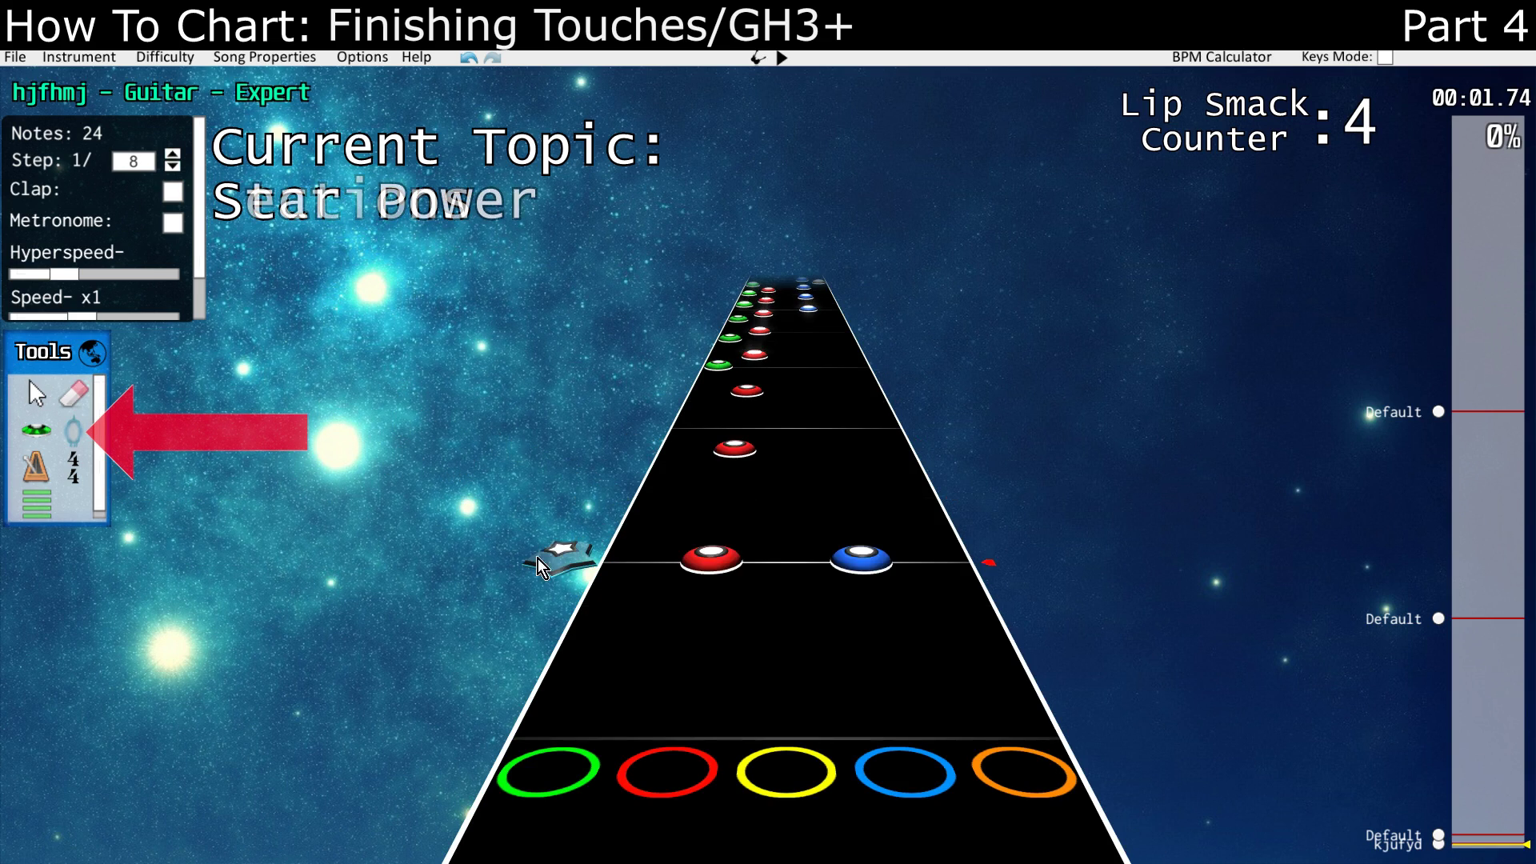
Add a star power phrase from the opening chord over the following notes, then play it back.
{"action": "left_click", "coordinate": [538, 567]}
{"action": "scroll", "coordinate": [528, 608], "scroll_direction": "up", "scroll_amount": 1}
{"action": "left_click_drag", "start_coordinate": [520, 661], "coordinate": [744, 392]}
{"action": "scroll", "coordinate": [744, 392], "scroll_direction": "up", "scroll_amount": 1}
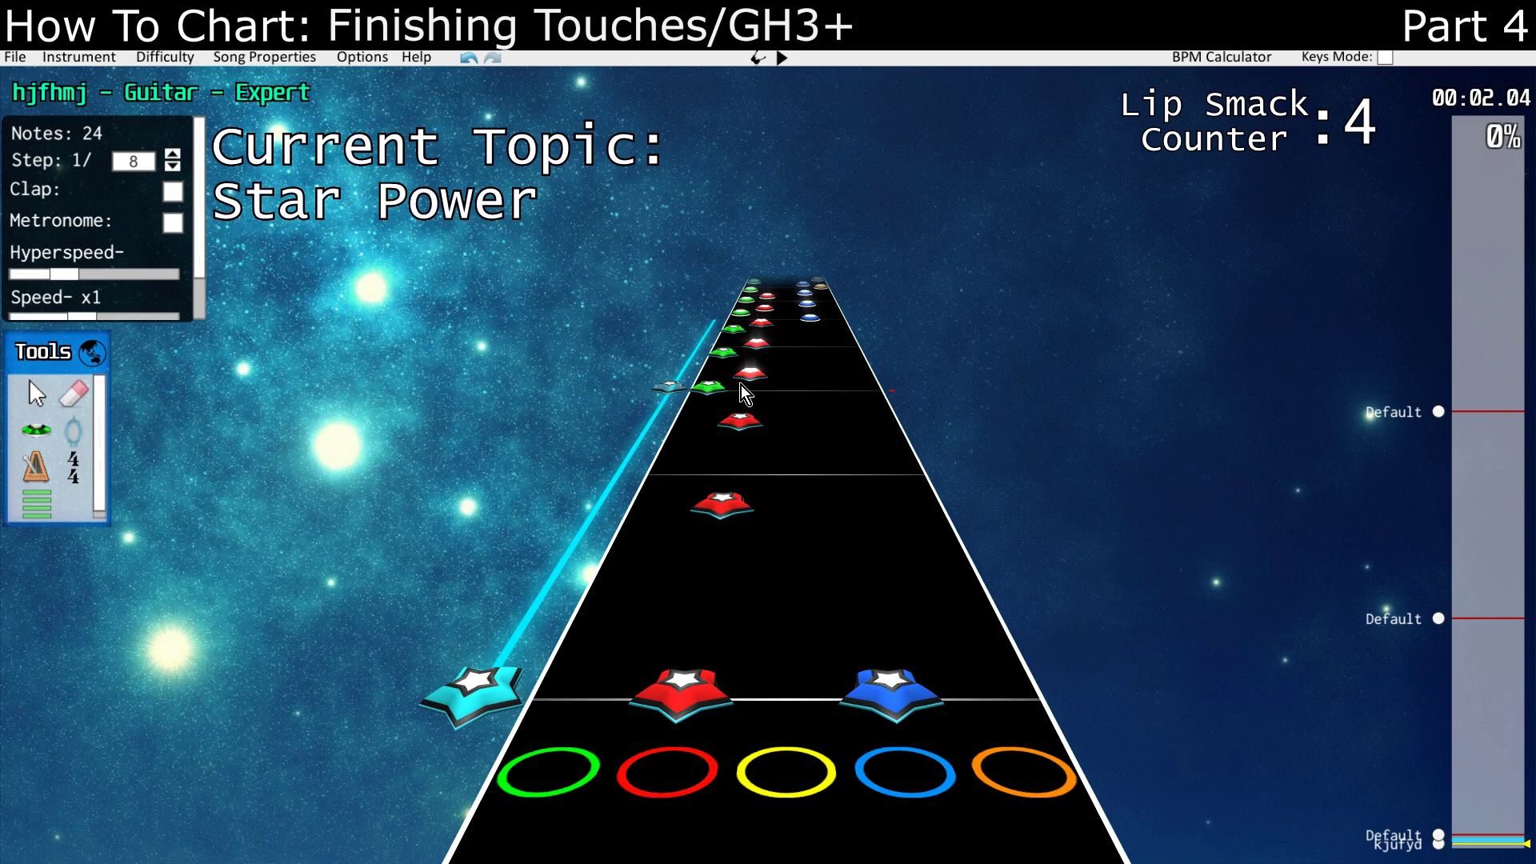
{"action": "key", "text": "space"}
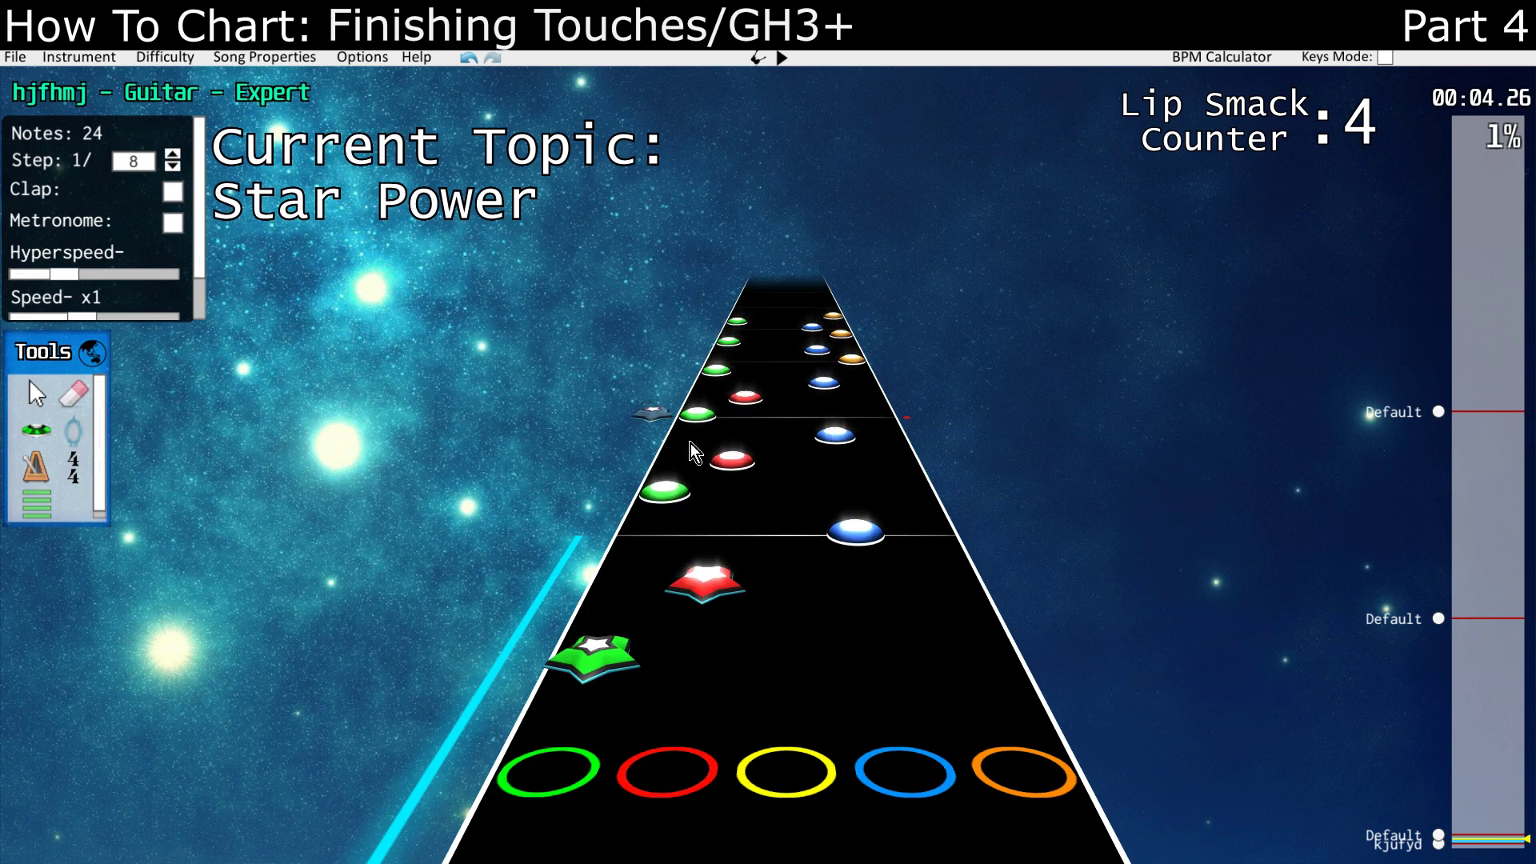
{"action": "key", "text": "space"}
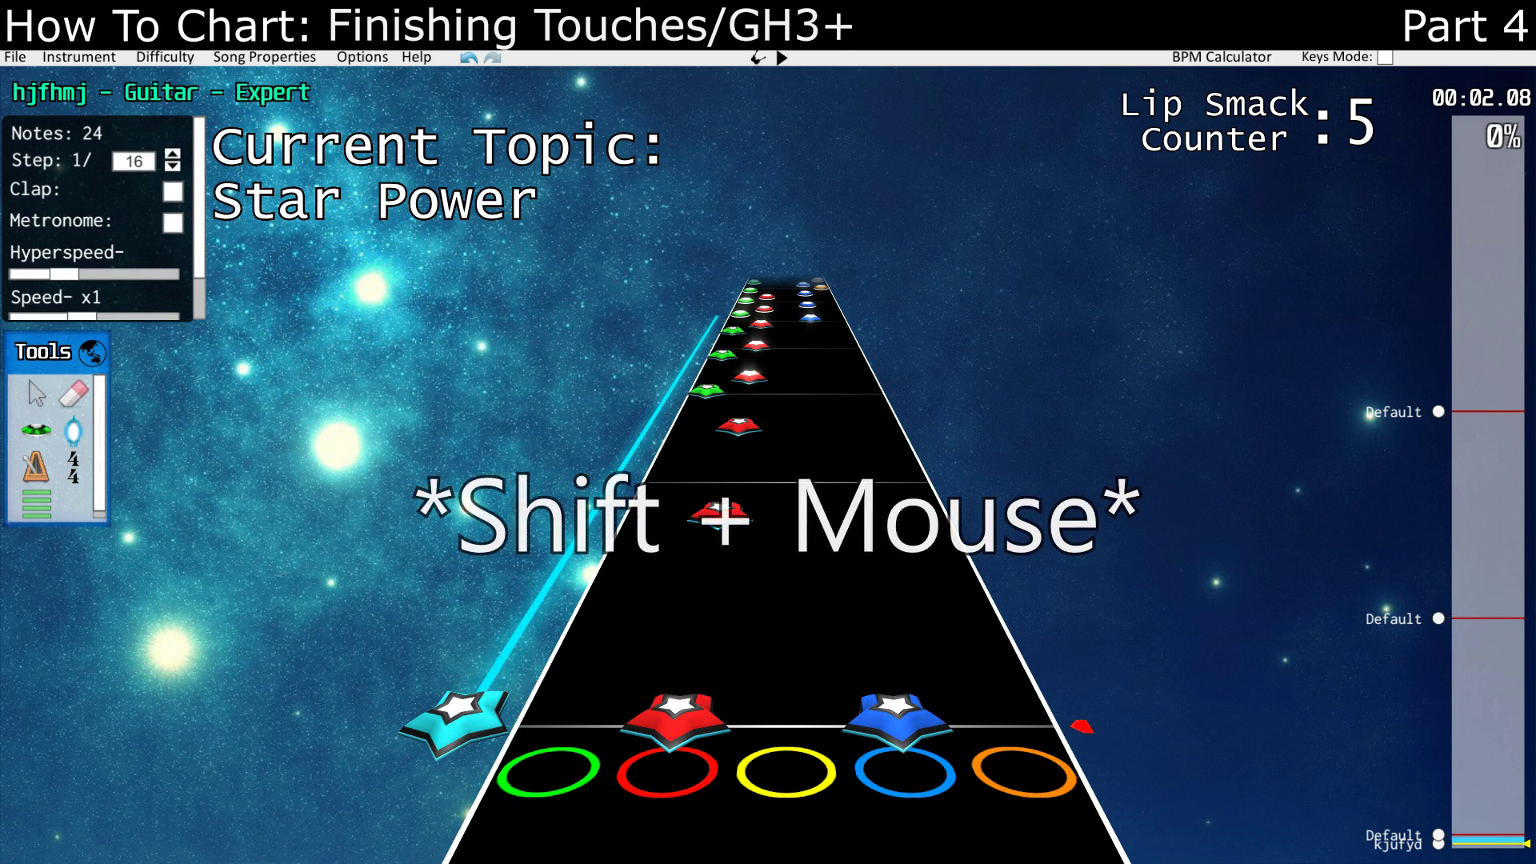
{"action": "left_click_drag", "start_coordinate": [328, 798], "coordinate": [814, 406]}
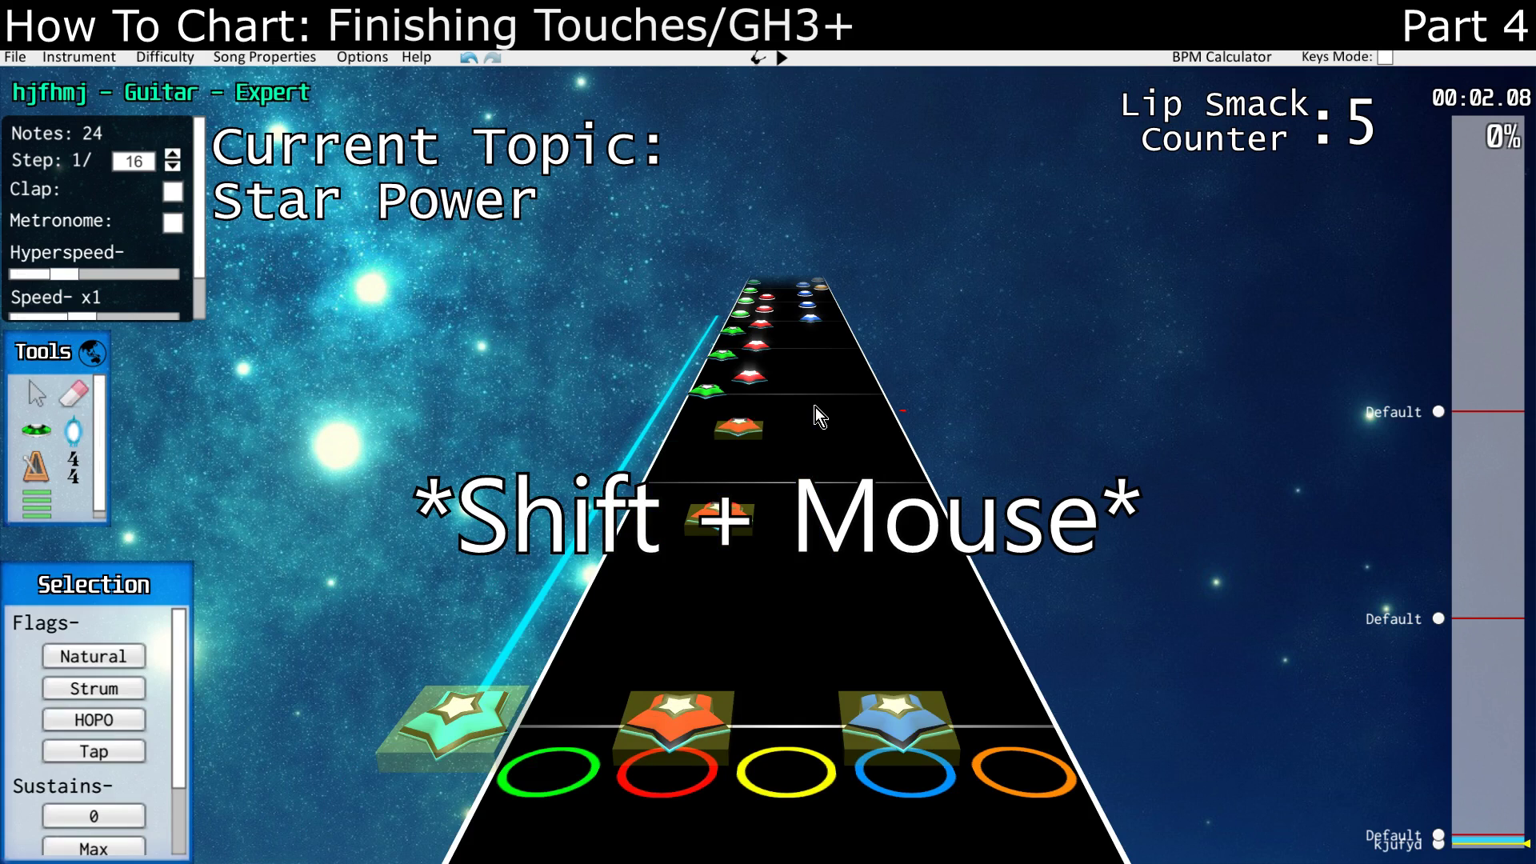
{"action": "left_click", "coordinate": [288, 726]}
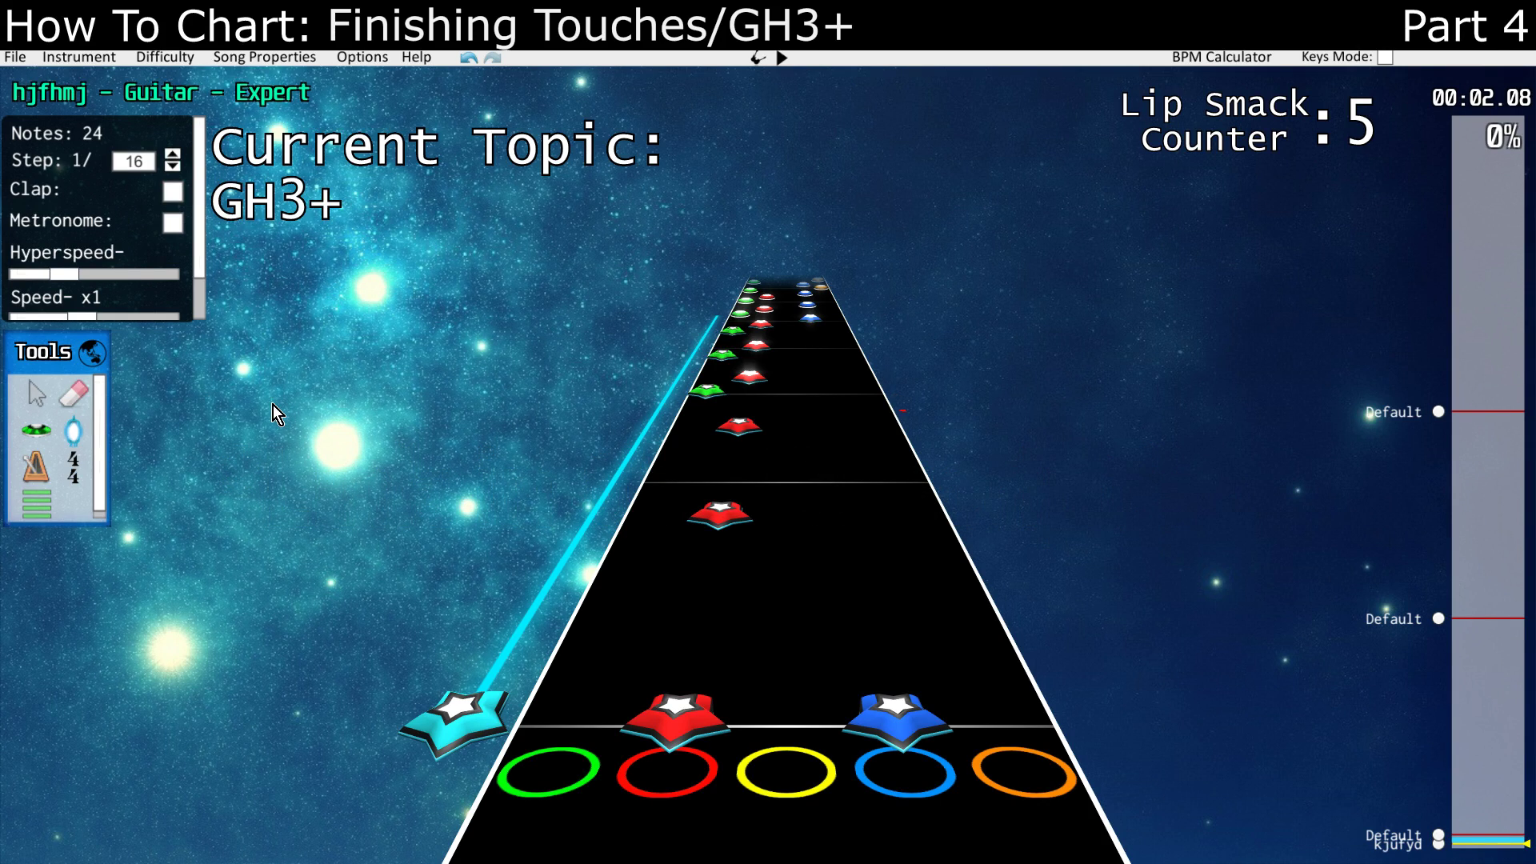
Select the red note at position 1008, toggling its Forced flag on and back off.
{"action": "left_click", "coordinate": [714, 702]}
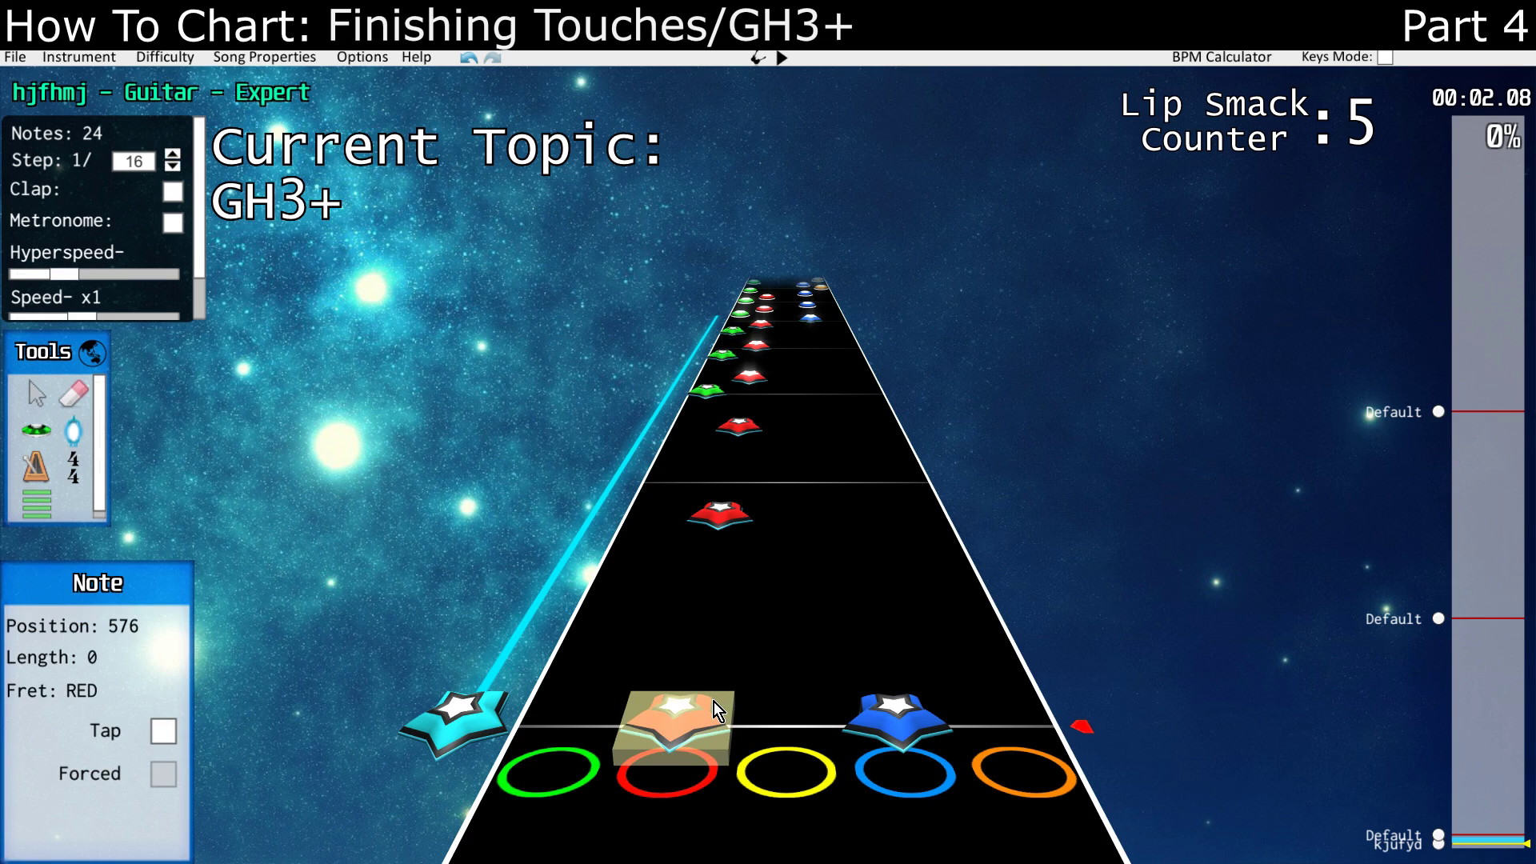
{"action": "left_click", "coordinate": [651, 626]}
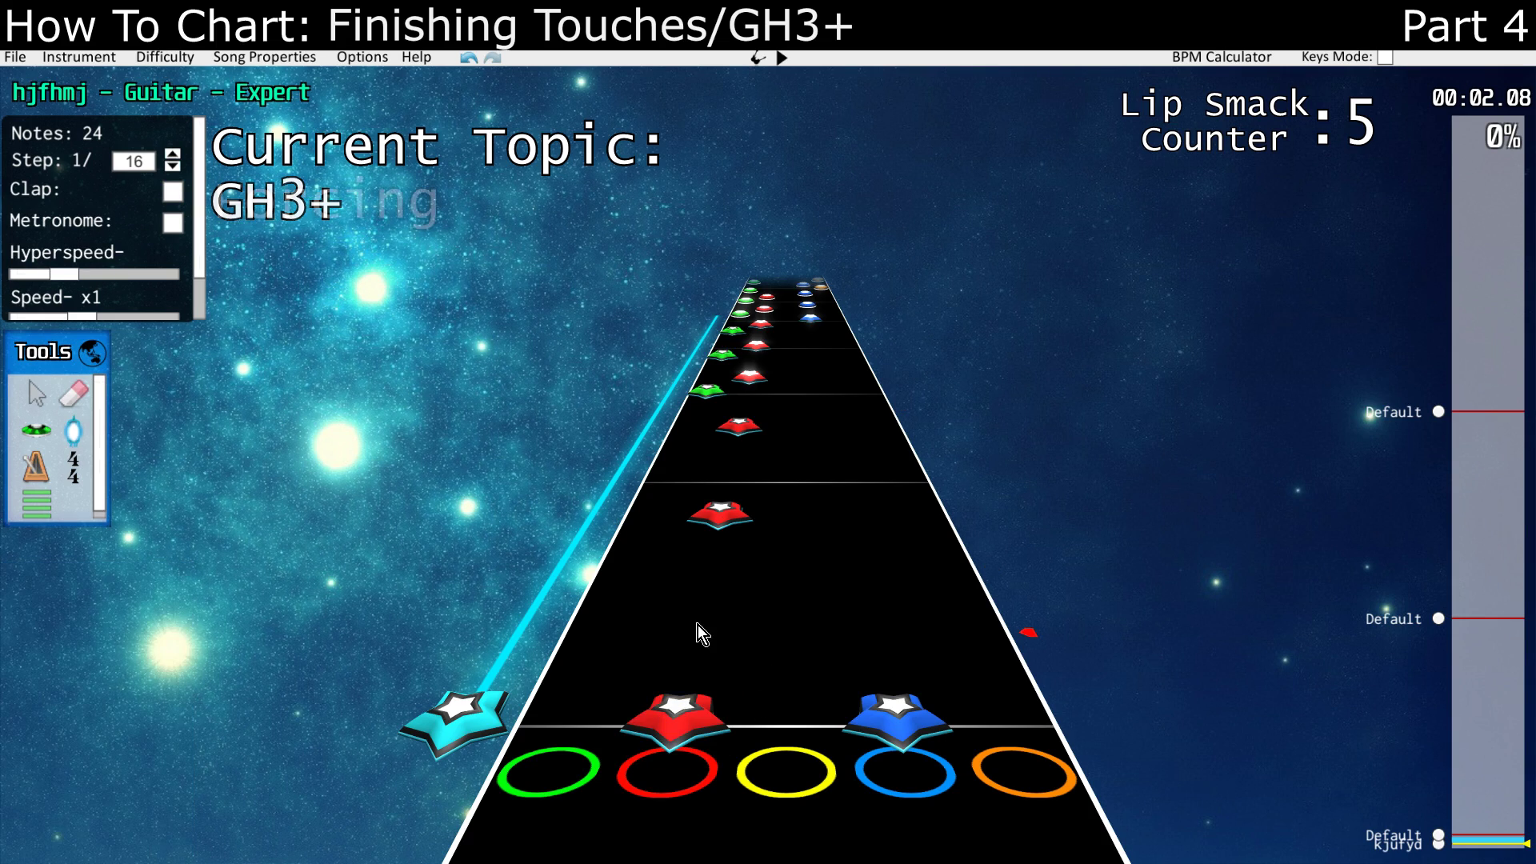
{"action": "left_click", "coordinate": [728, 532]}
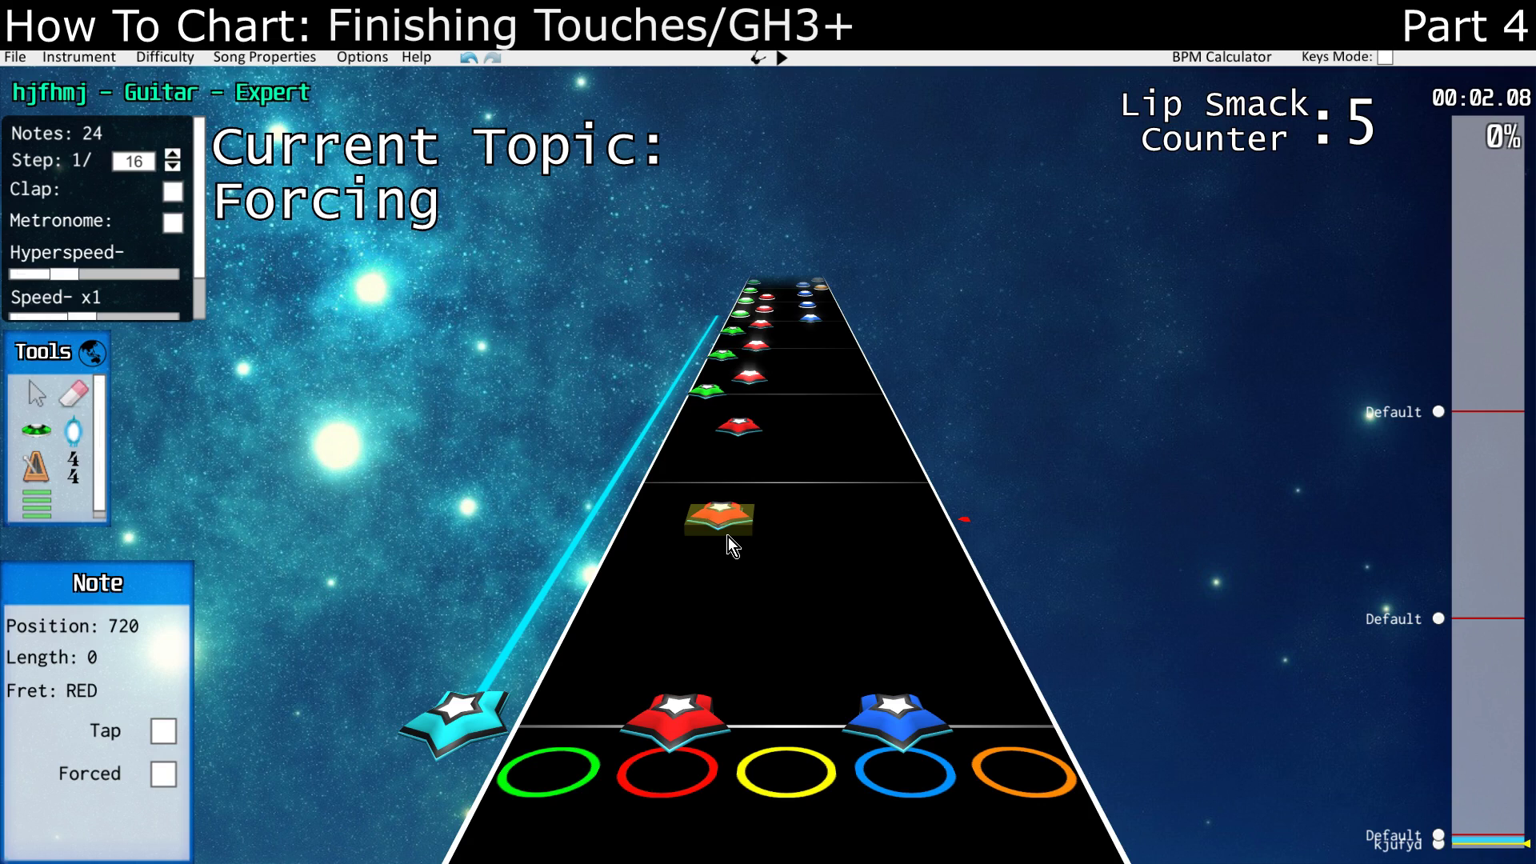
{"action": "scroll", "coordinate": [713, 588], "scroll_direction": "up", "scroll_amount": 10}
{"action": "left_click", "coordinate": [712, 587]}
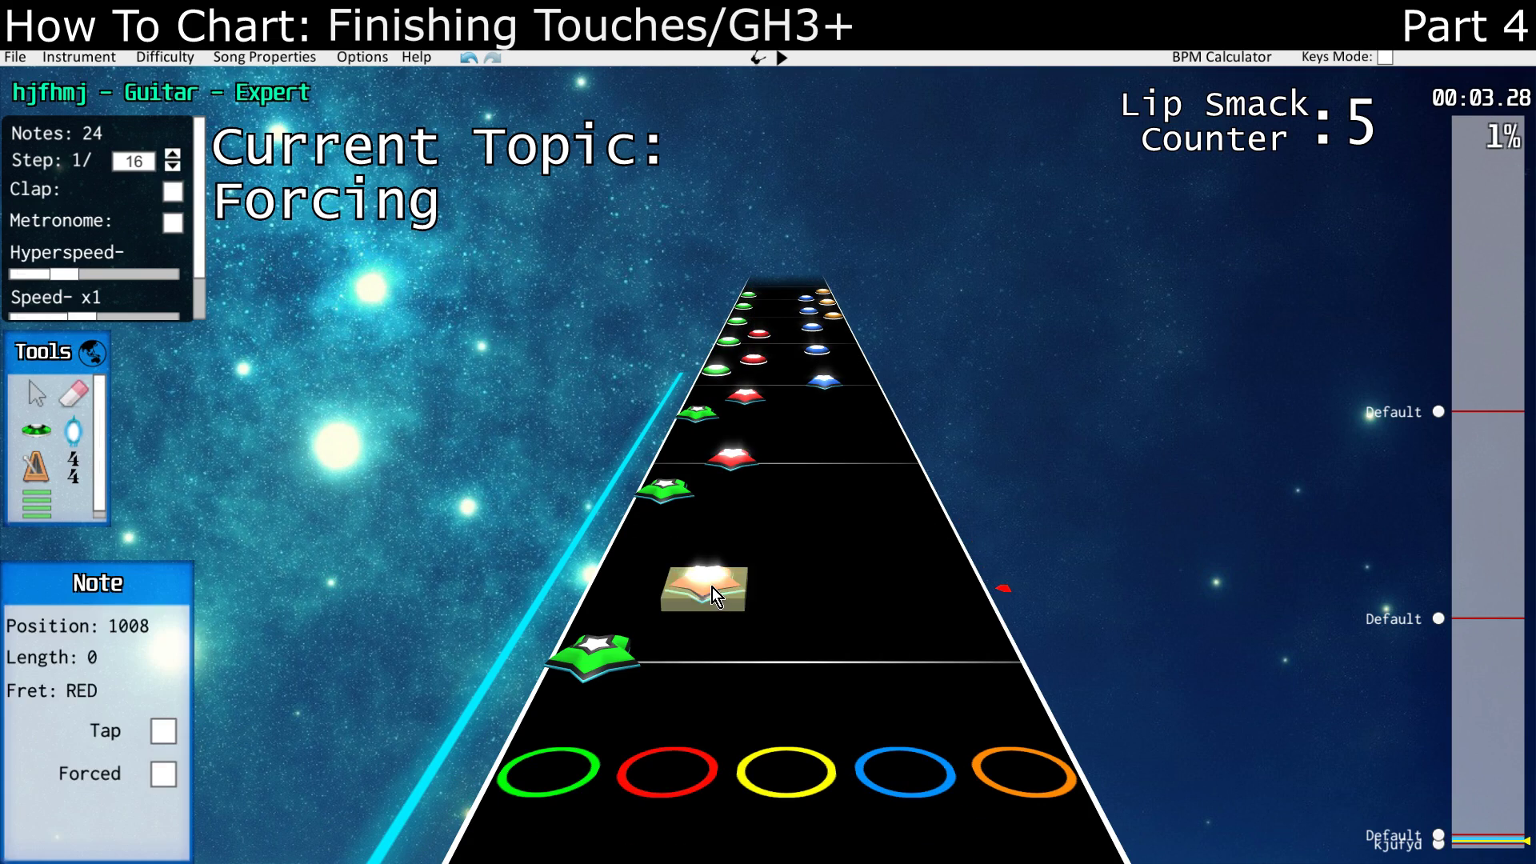
{"action": "left_click", "coordinate": [165, 774]}
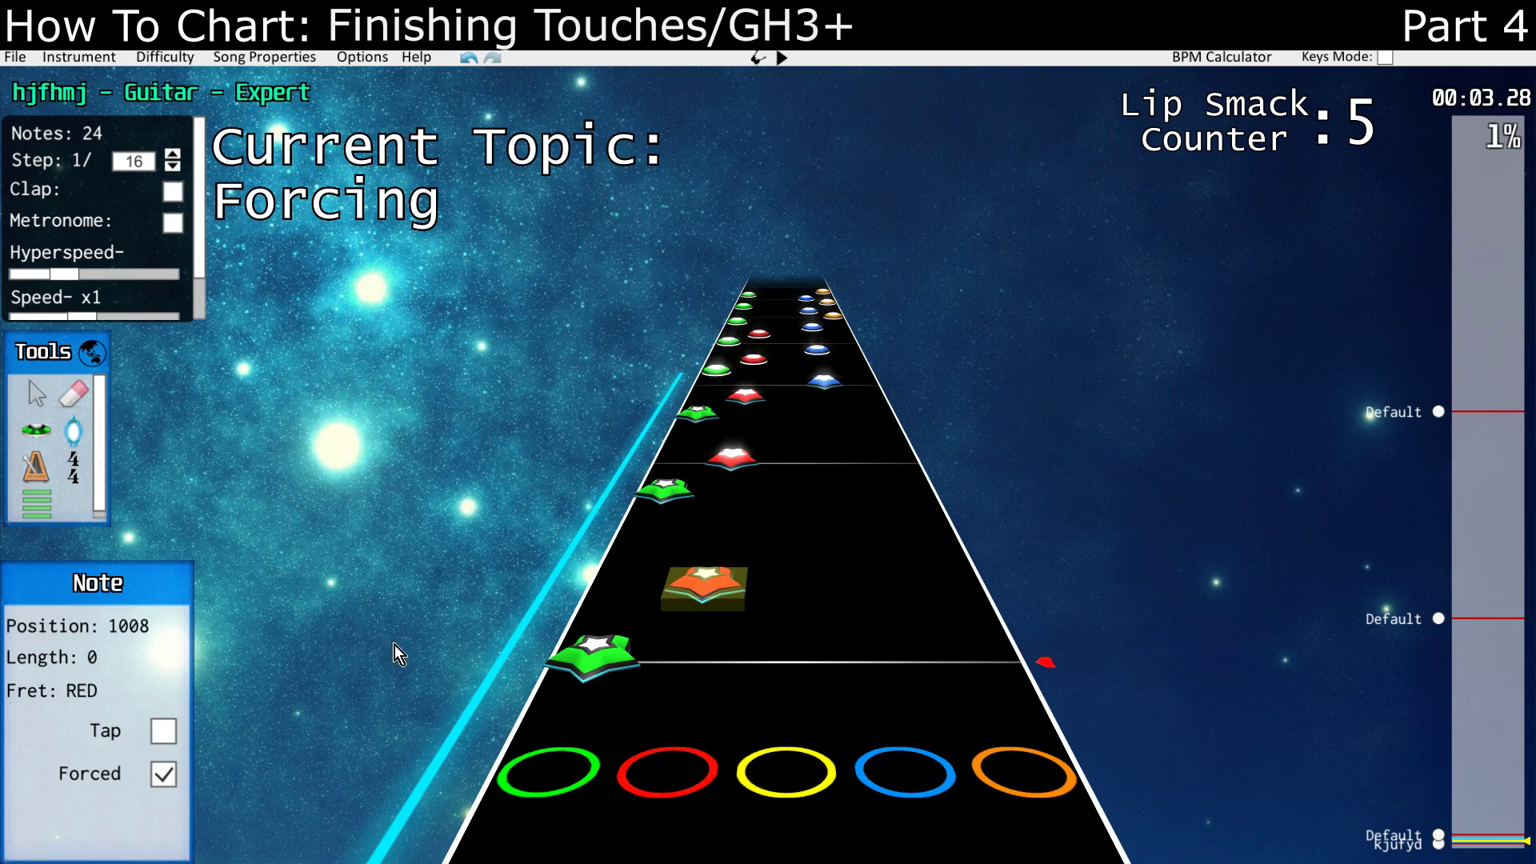
{"action": "left_click", "coordinate": [159, 779]}
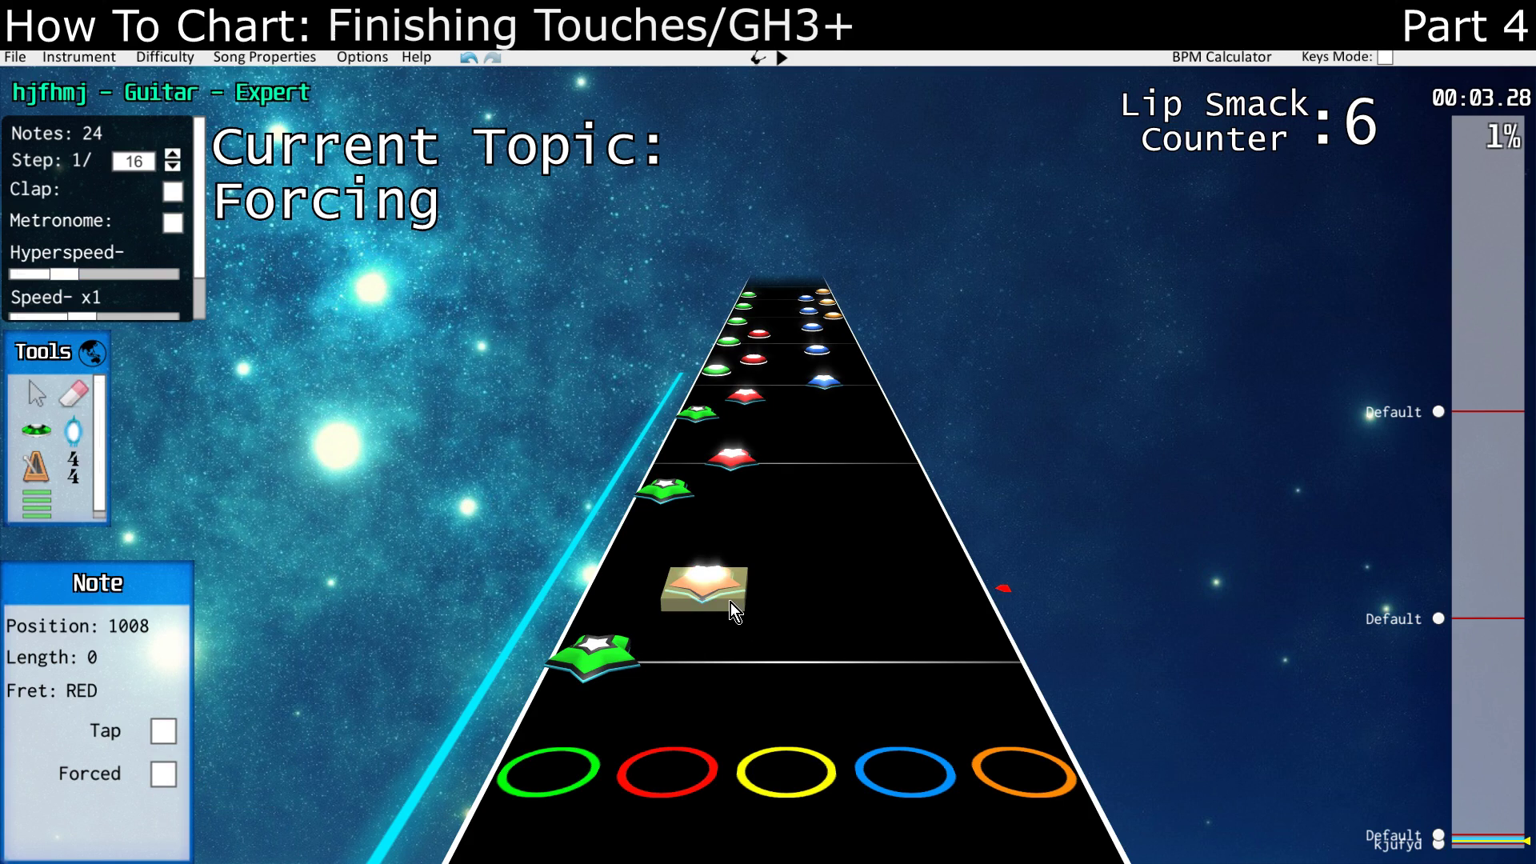
Mark the green note at position 960 as Forced, then reselect the red note at 1008.
{"action": "scroll", "coordinate": [613, 579], "scroll_direction": "down", "scroll_amount": 2}
{"action": "left_click", "coordinate": [621, 568]}
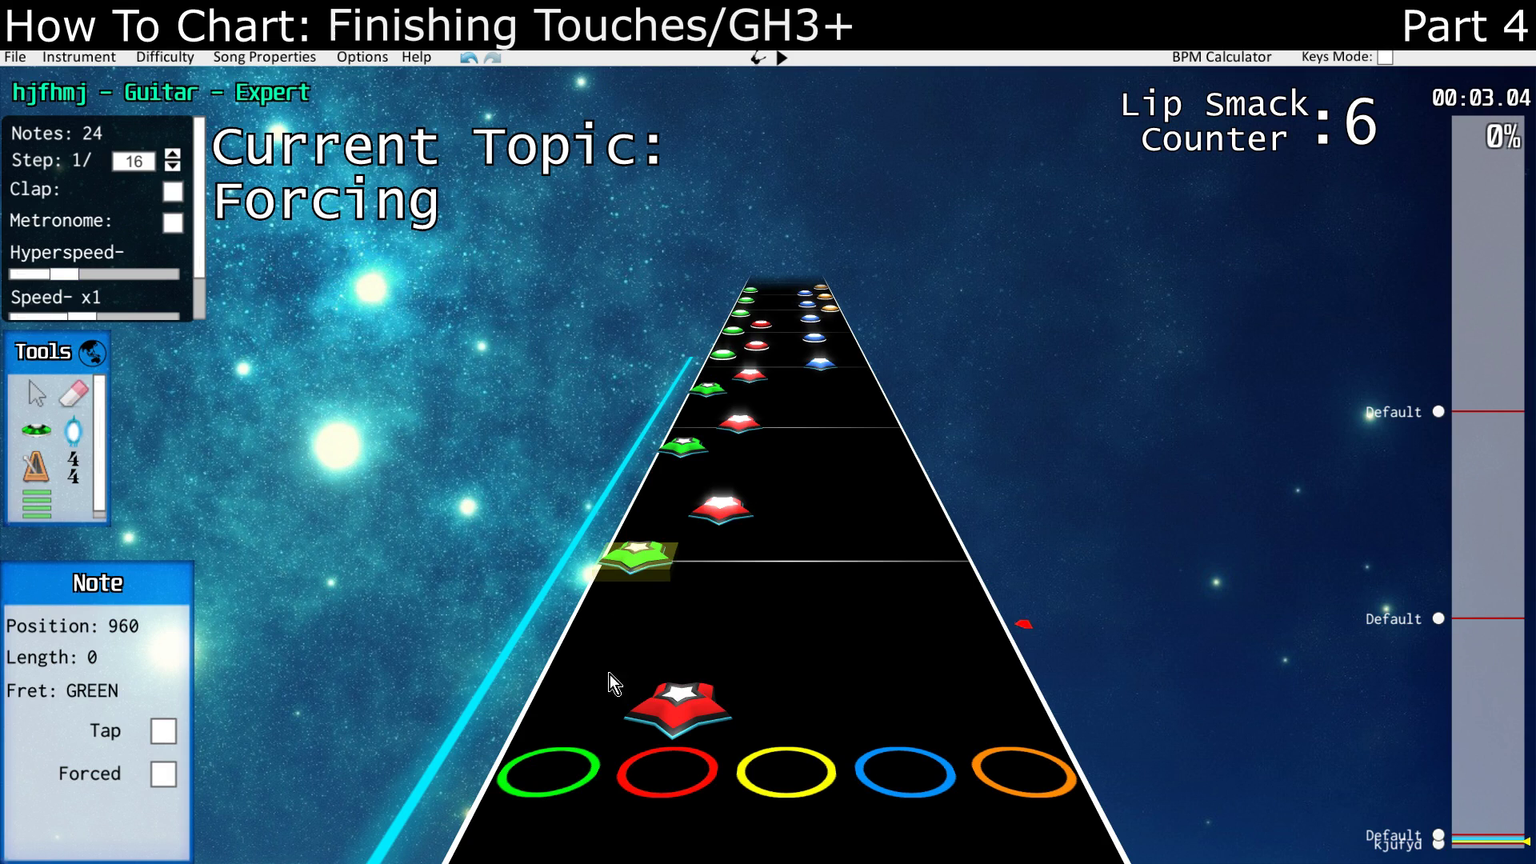
{"action": "left_click", "coordinate": [164, 775]}
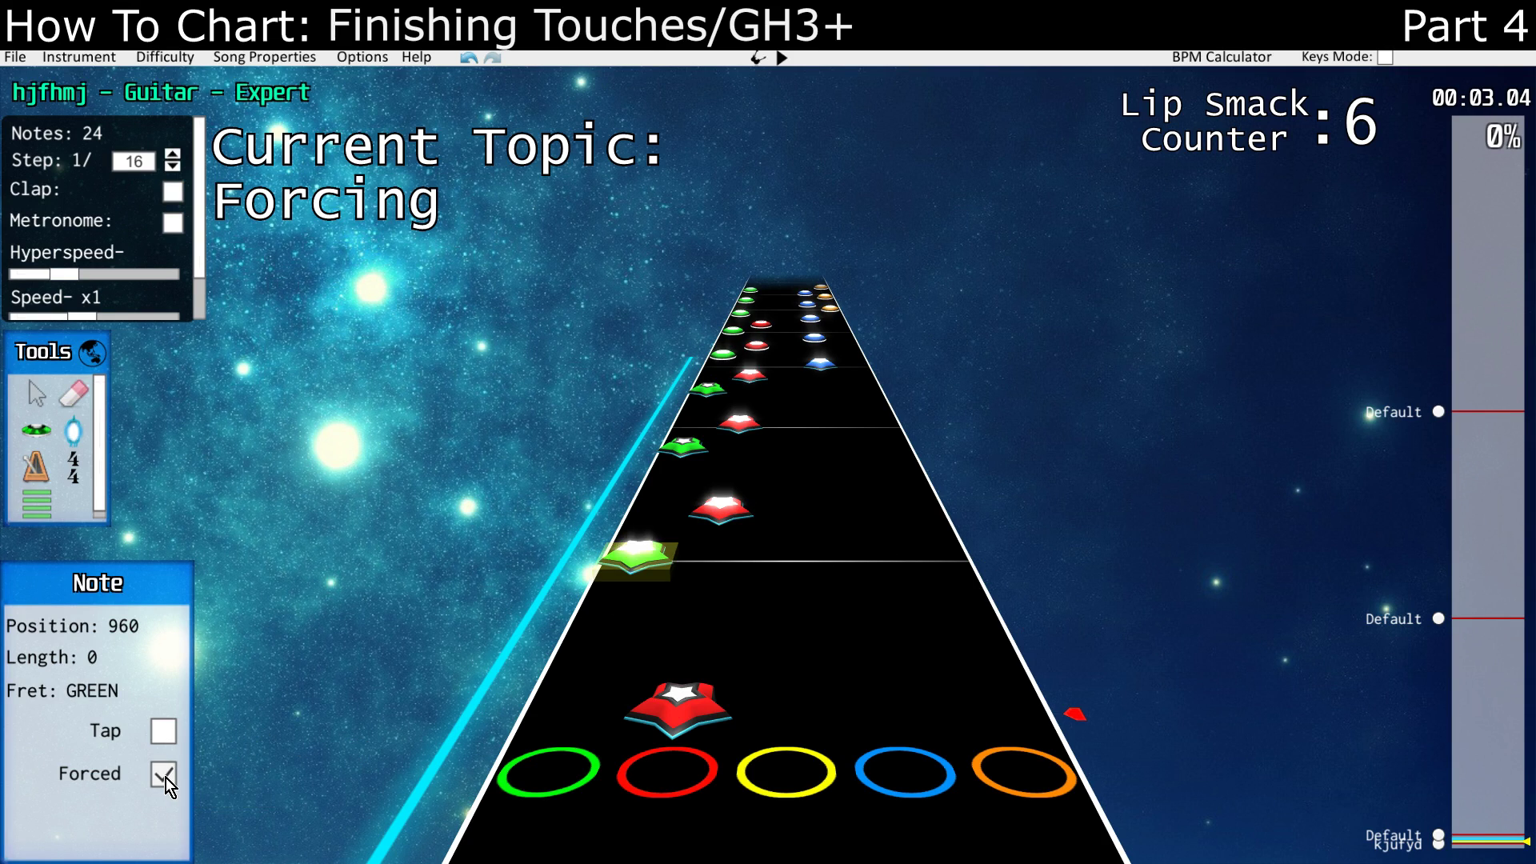
{"action": "scroll", "coordinate": [165, 778], "scroll_direction": "up", "scroll_amount": 2}
{"action": "key", "text": "q"}
{"action": "left_click", "coordinate": [170, 781]}
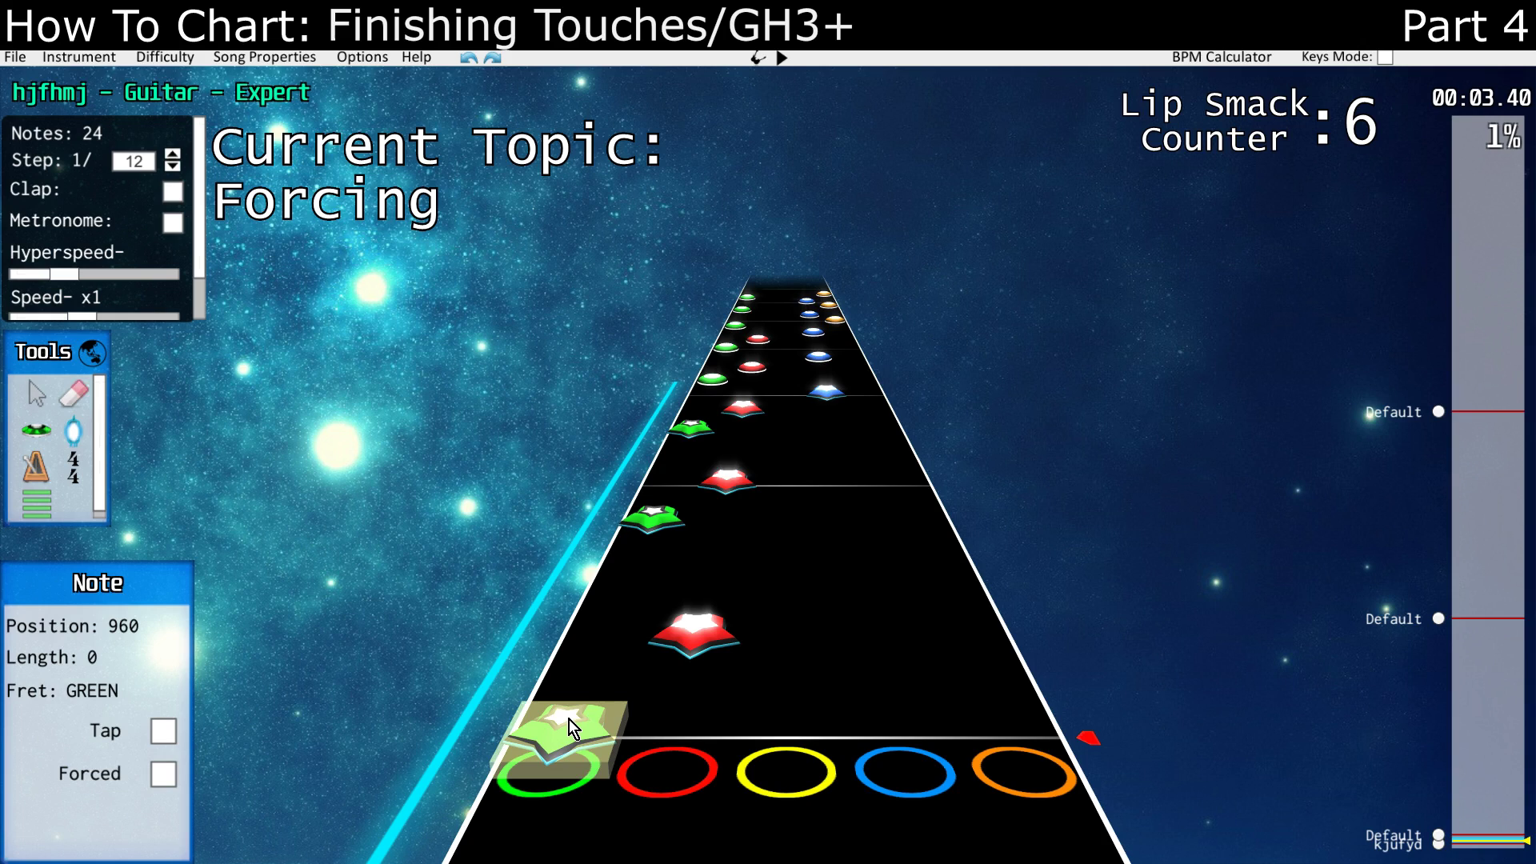
{"action": "key", "text": "f"}
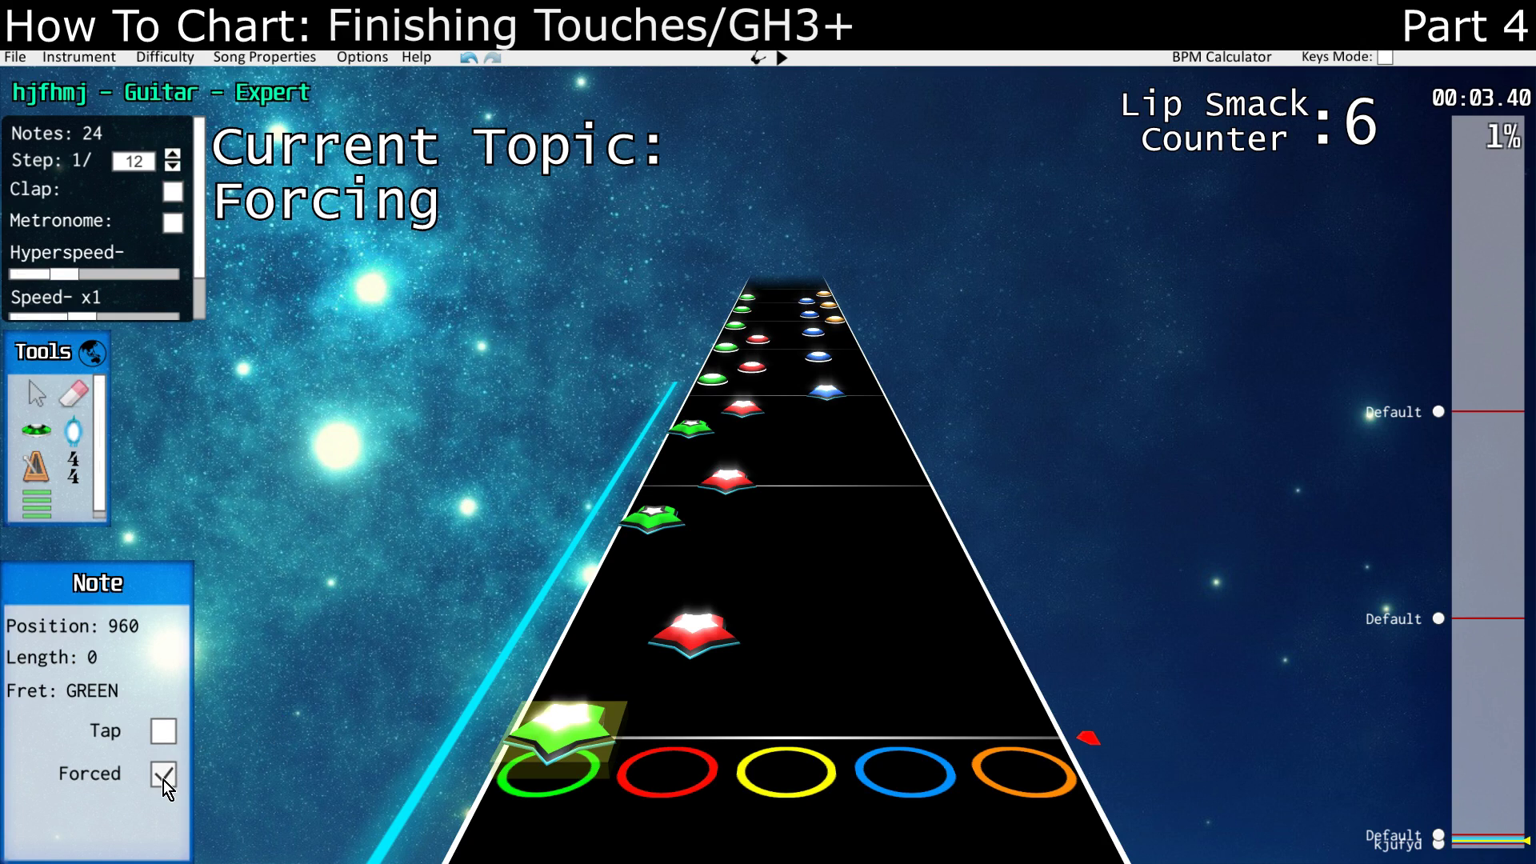
{"action": "left_click", "coordinate": [670, 732]}
{"action": "scroll", "coordinate": [712, 587], "scroll_direction": "down", "scroll_amount": 1}
{"action": "left_click", "coordinate": [712, 587]}
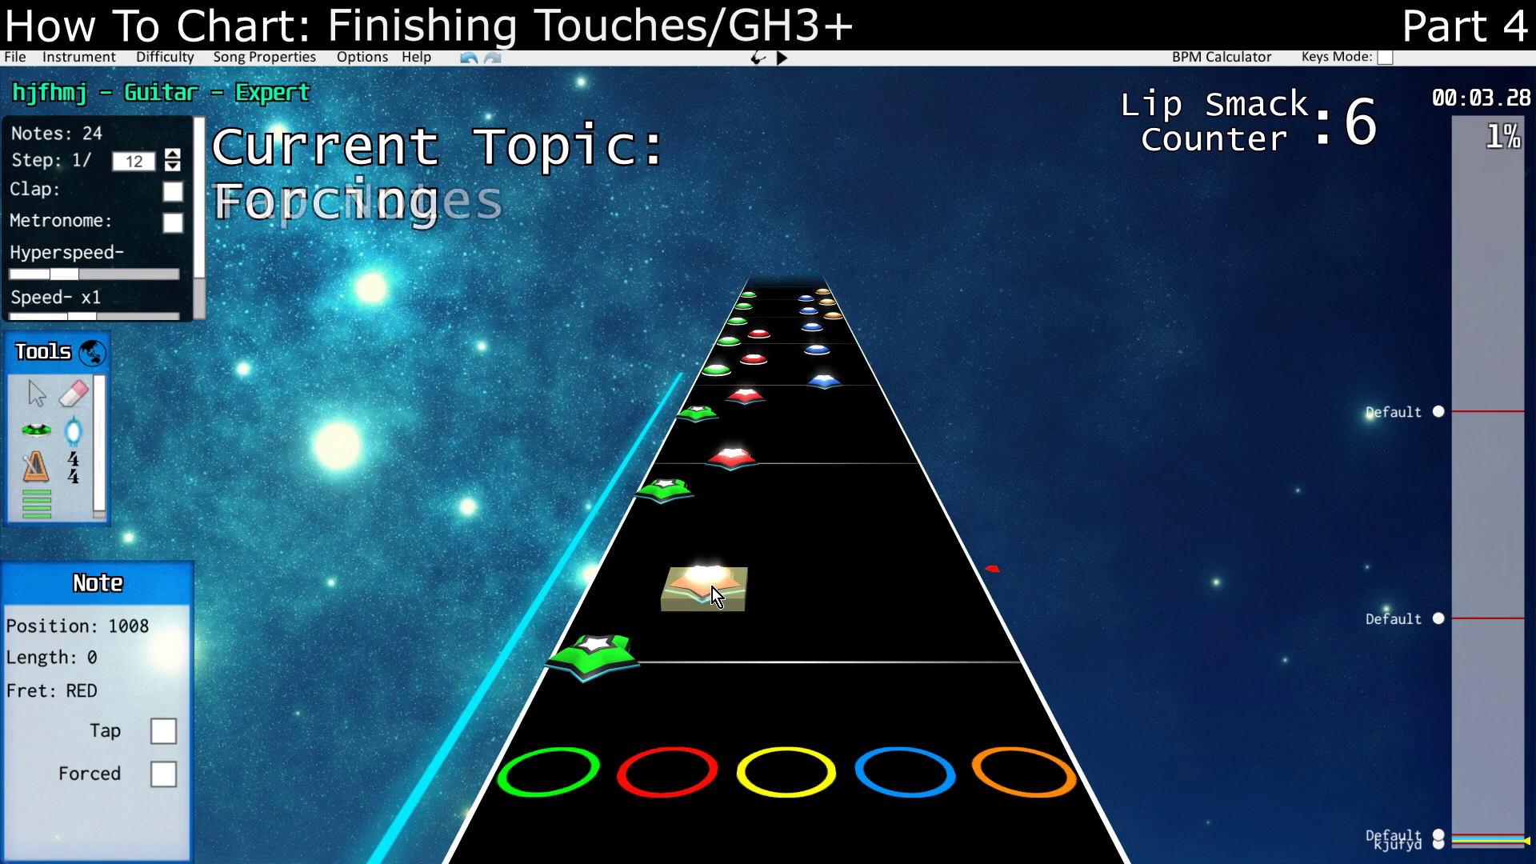
Try the Tap flag on the red note, then remove it and deselect the note.
{"action": "left_click", "coordinate": [167, 728]}
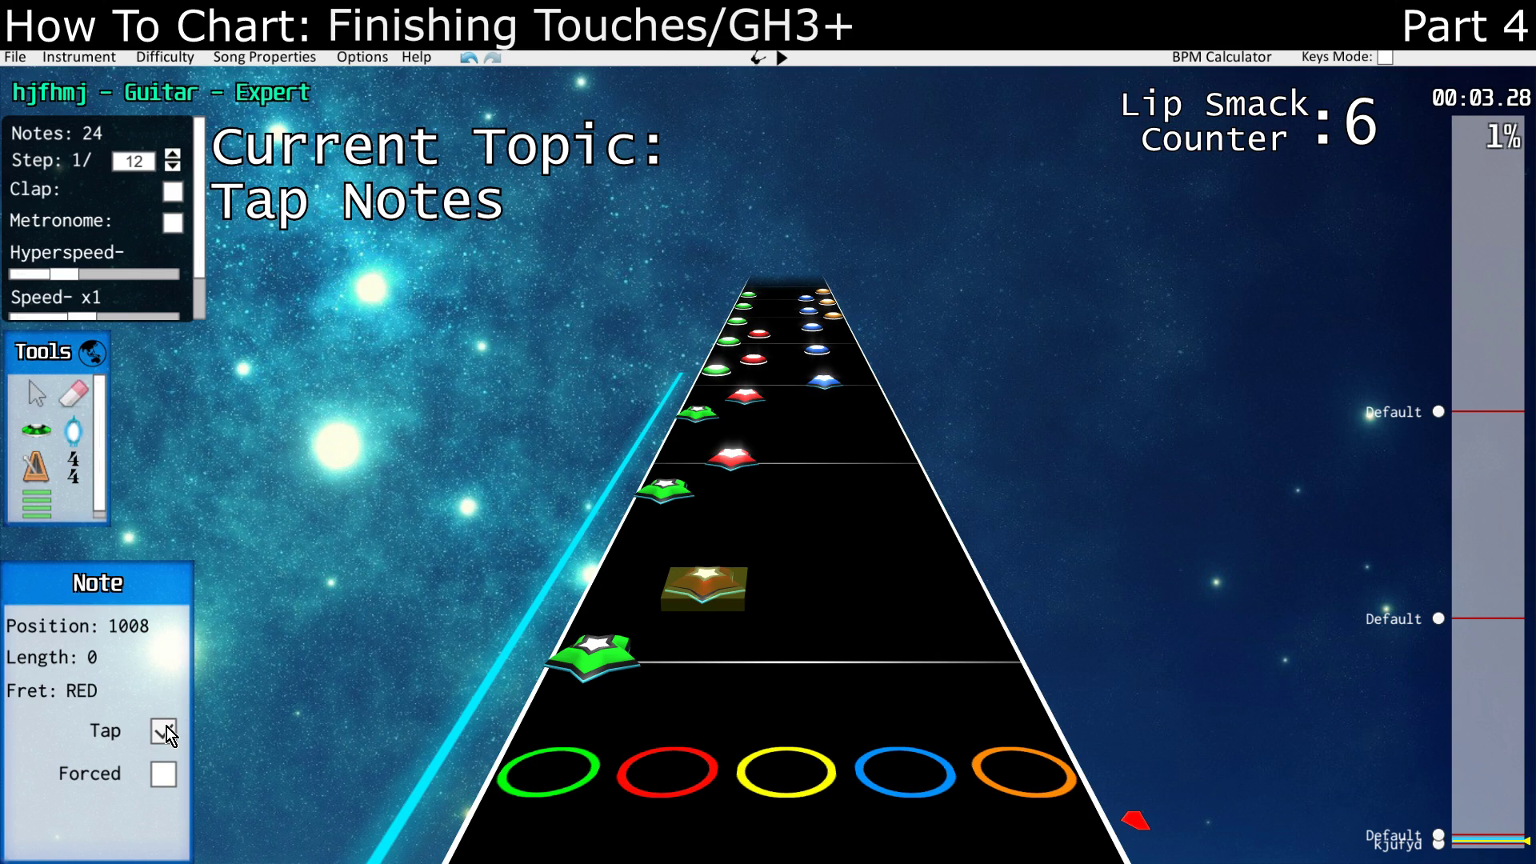
{"action": "left_click", "coordinate": [602, 696]}
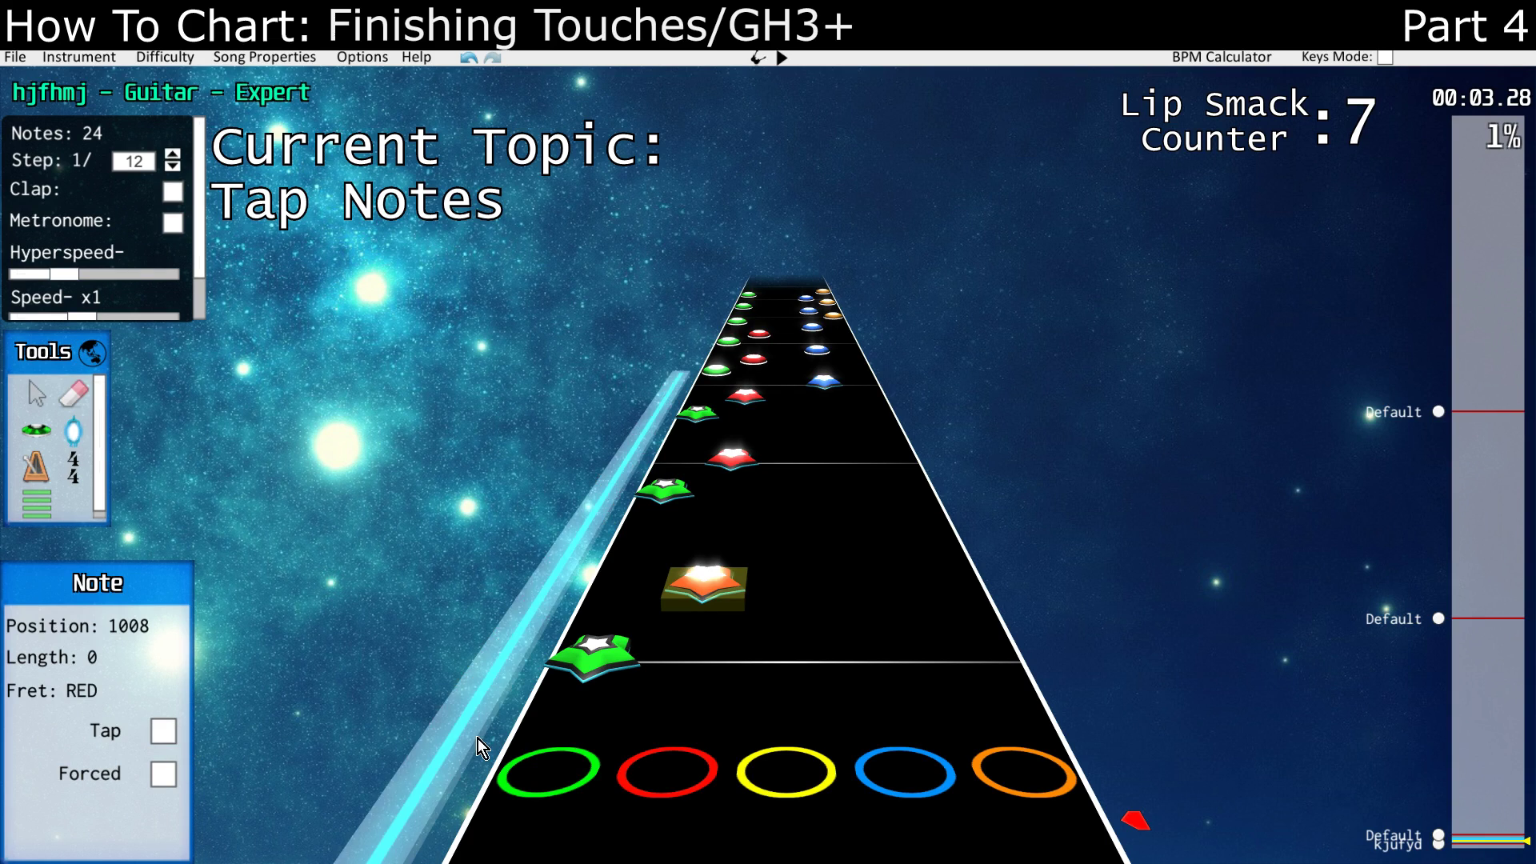
{"action": "left_click", "coordinate": [497, 750]}
Drag-select the group of notes near the chart start and flag them all as Tap.
{"action": "scroll", "coordinate": [720, 560], "scroll_direction": "up", "scroll_amount": 2}
{"action": "left_click_drag", "start_coordinate": [576, 824], "coordinate": [869, 397]}
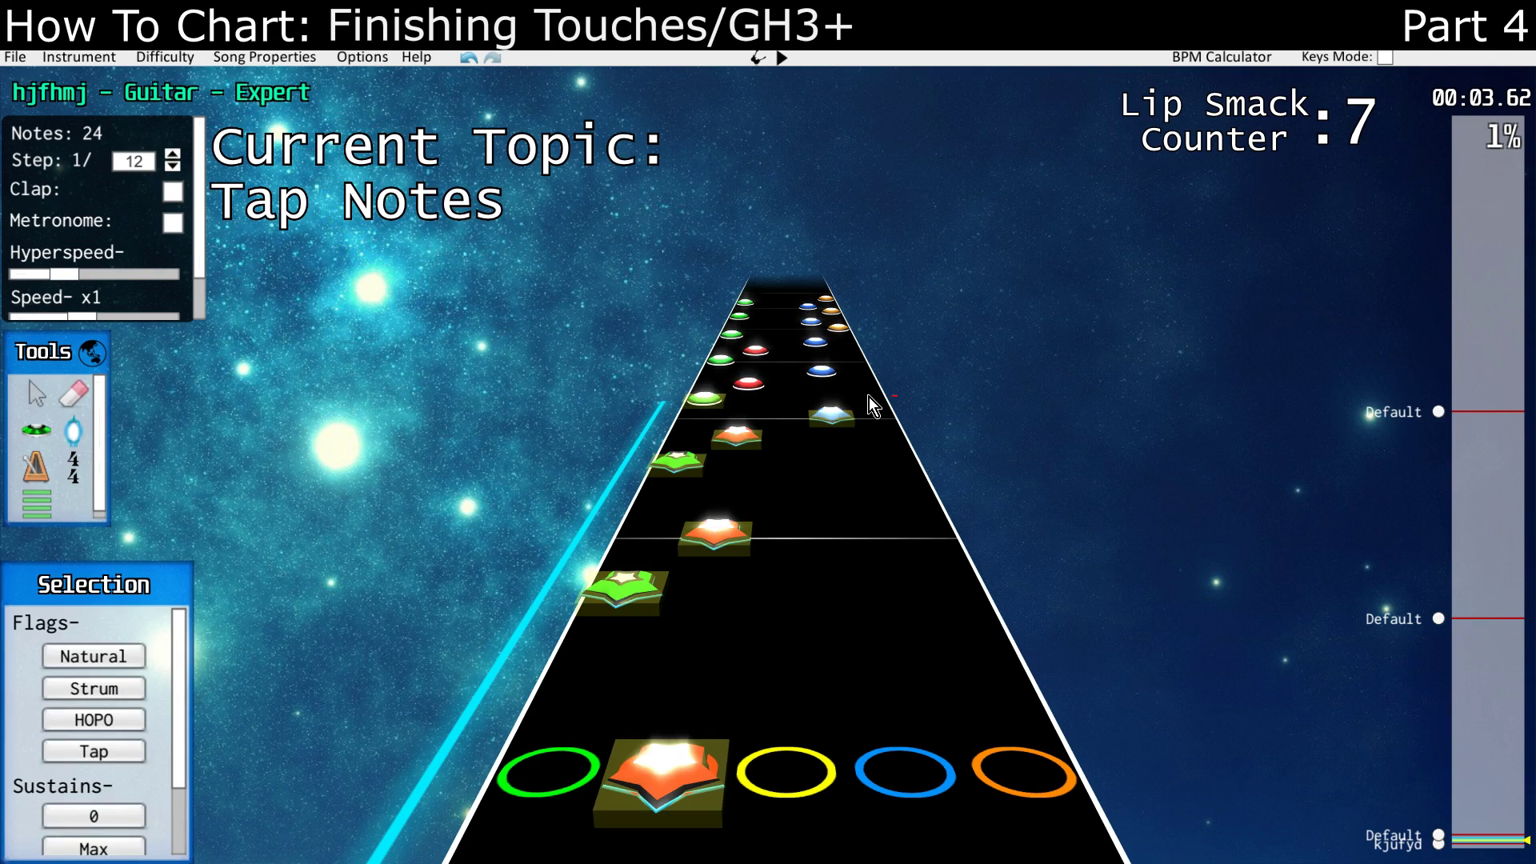
{"action": "scroll", "coordinate": [806, 572], "scroll_direction": "down", "scroll_amount": 3}
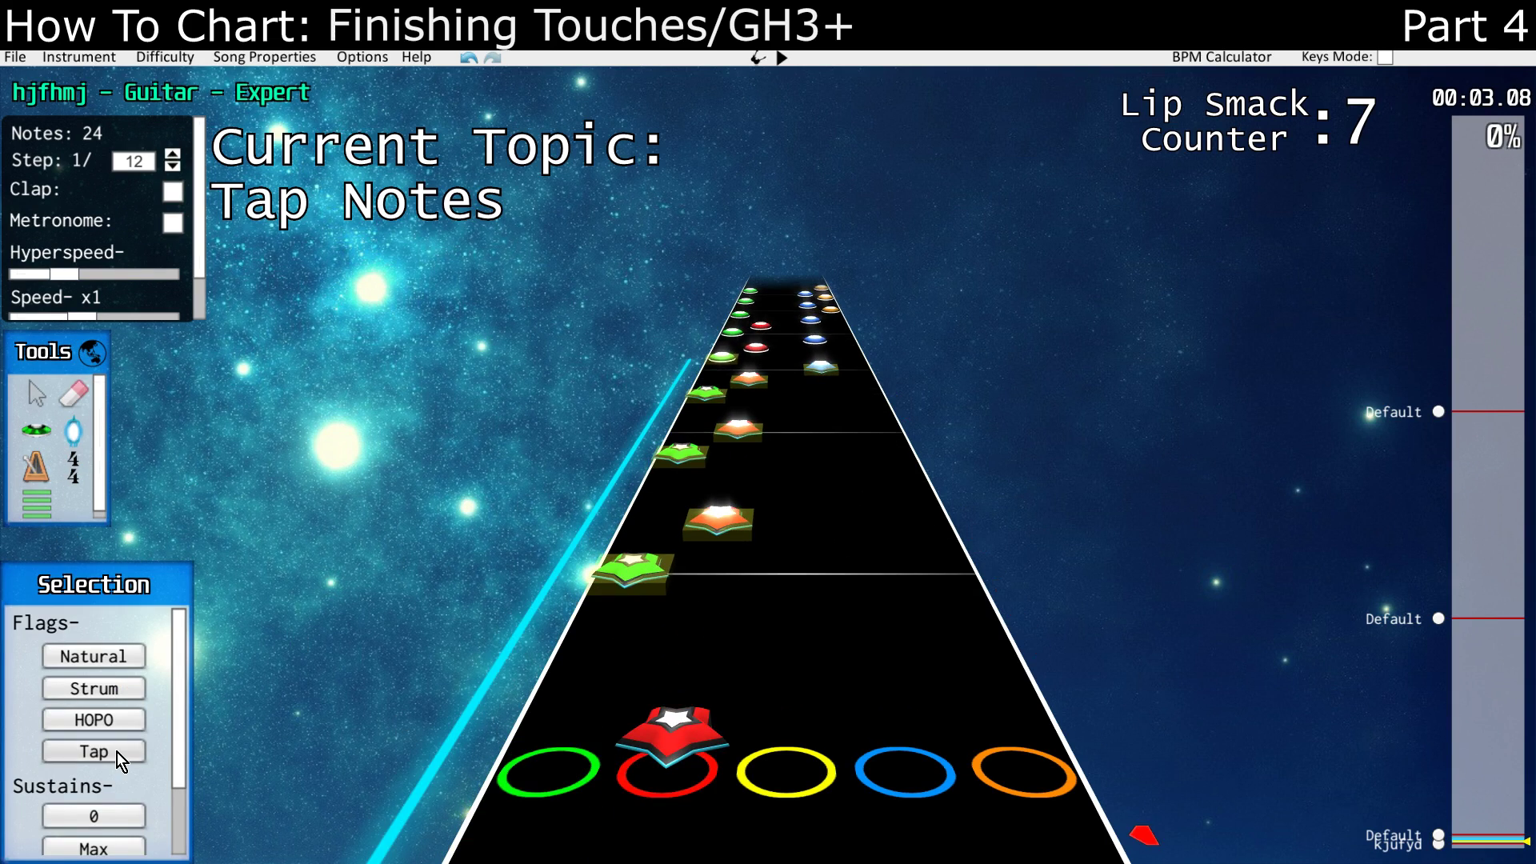
{"action": "left_click", "coordinate": [117, 752]}
{"action": "left_click", "coordinate": [725, 574]}
{"action": "scroll", "coordinate": [725, 574], "scroll_direction": "down", "scroll_amount": 5}
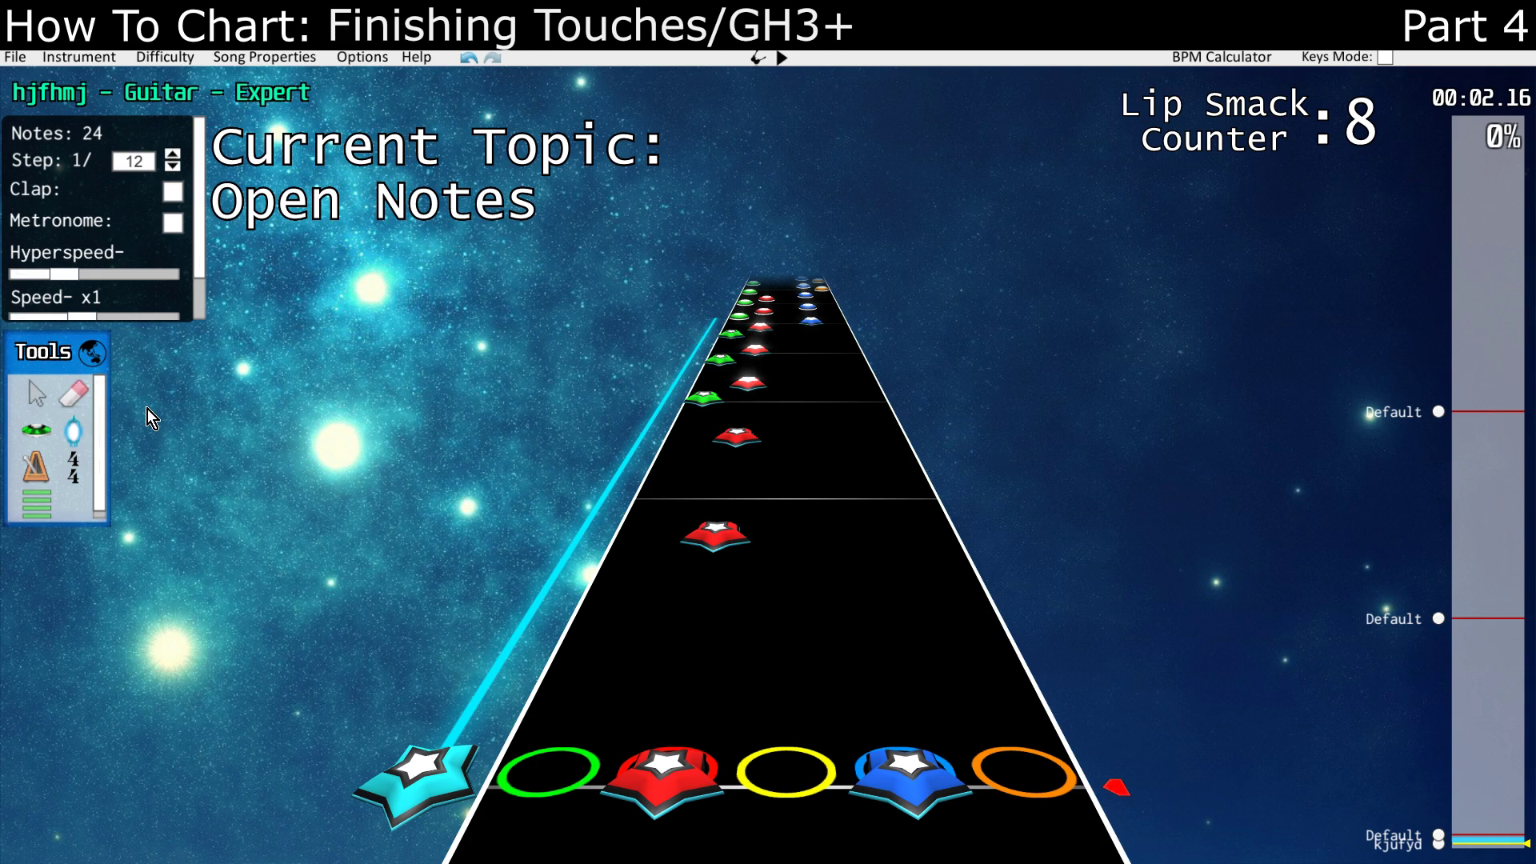
{"action": "left_click", "coordinate": [36, 430]}
{"action": "key", "text": "6"}
{"action": "left_click", "coordinate": [694, 686]}
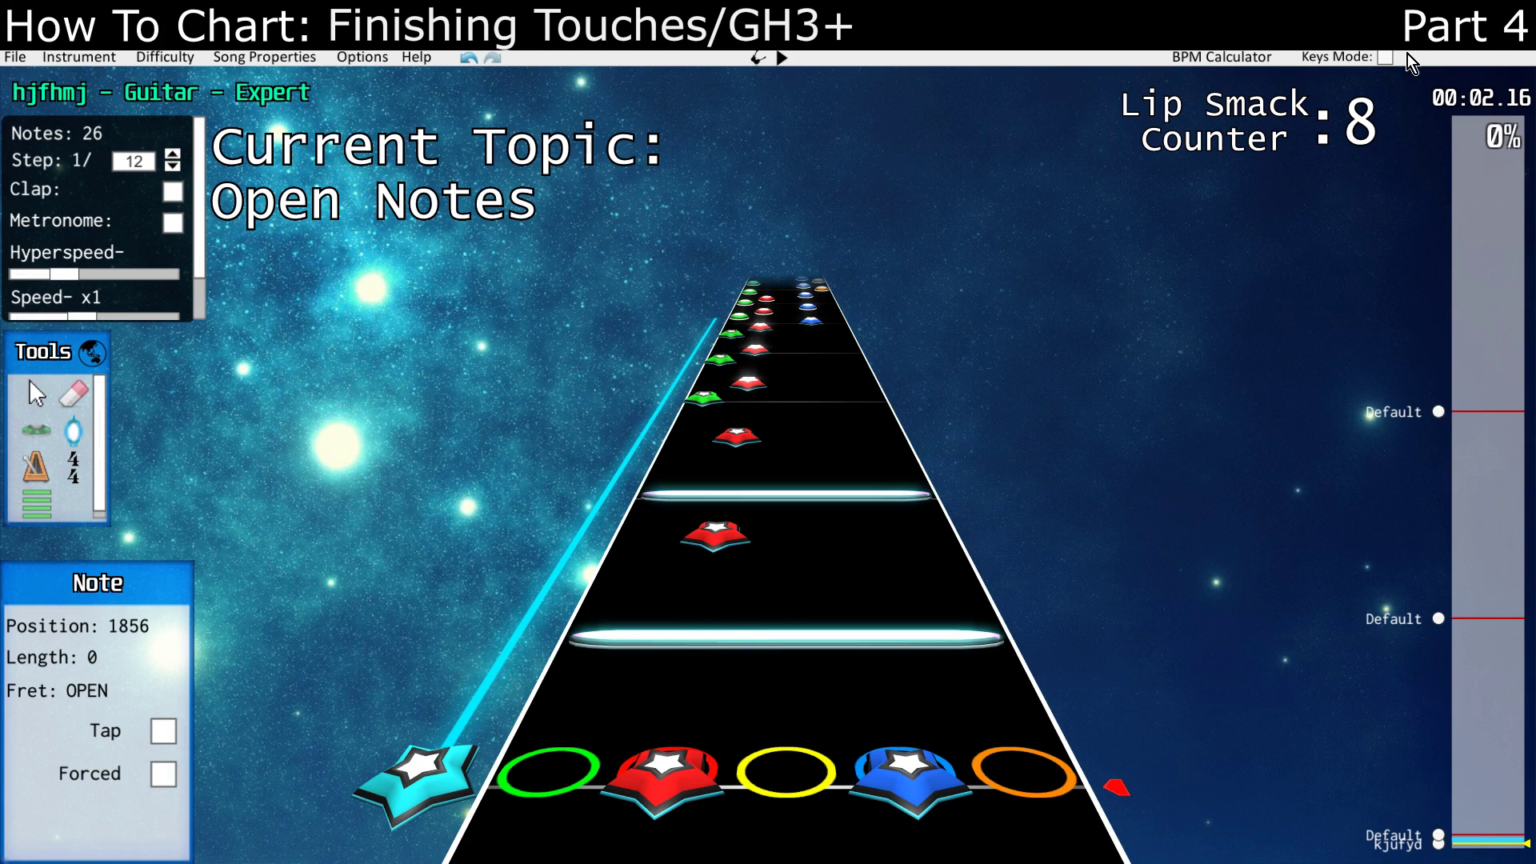
{"action": "right_click", "coordinate": [870, 637]}
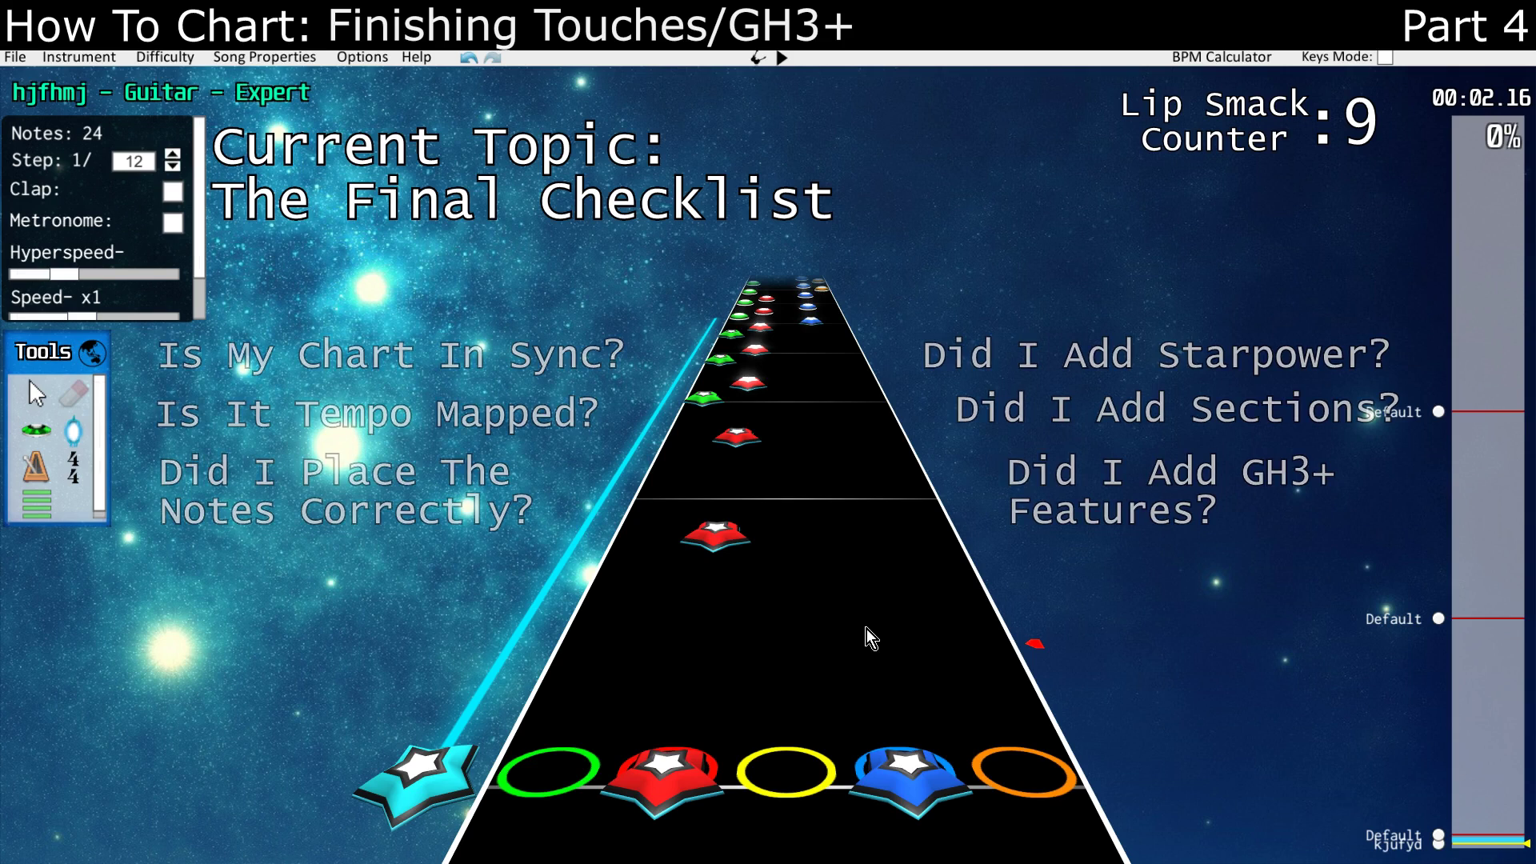
Bring up the File menu from the menu bar.
{"action": "left_click", "coordinate": [15, 57]}
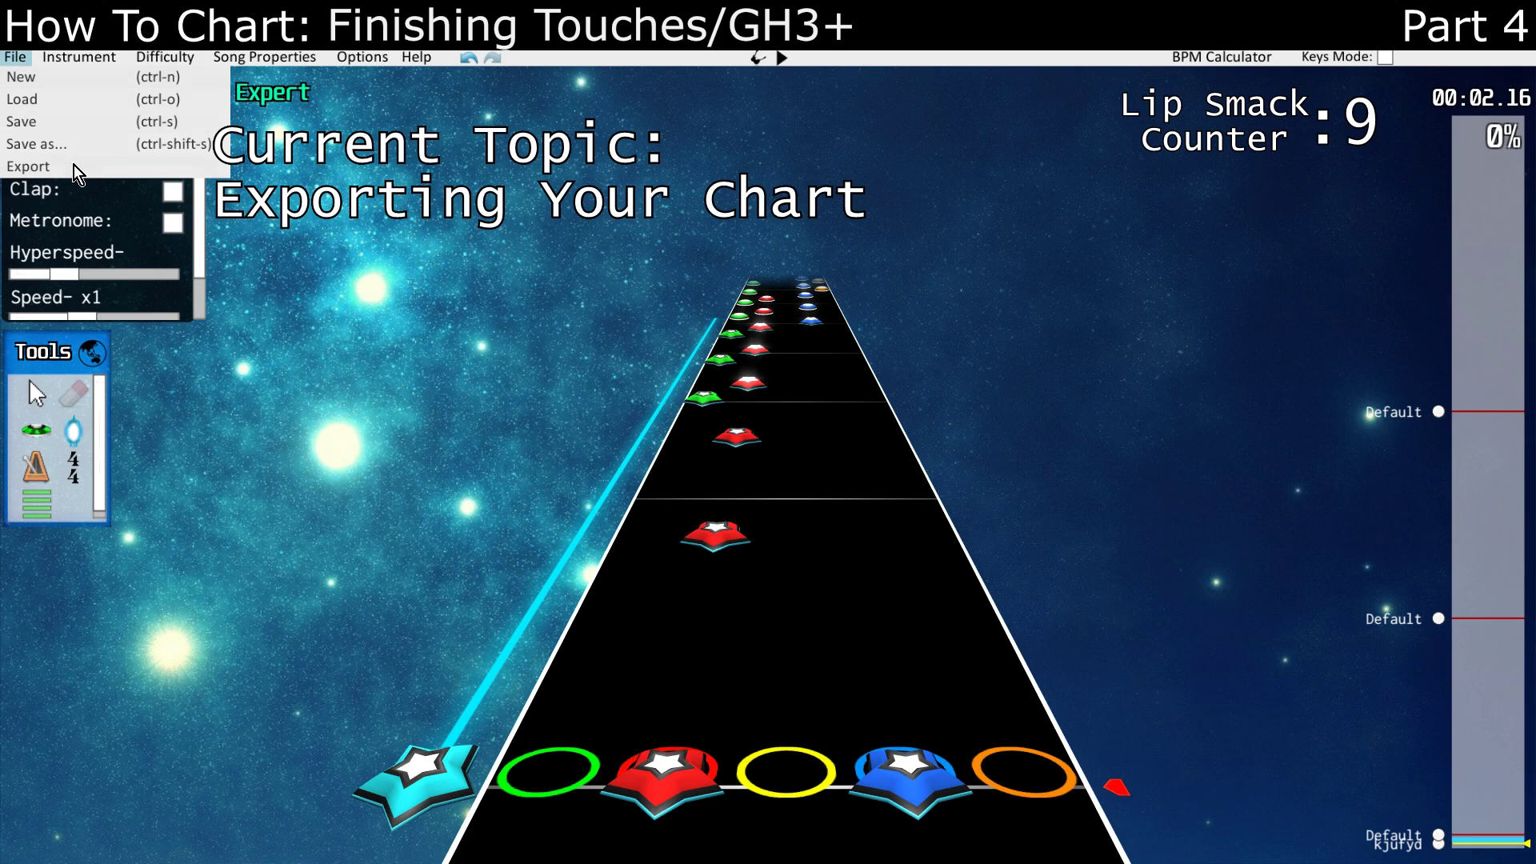
Save the chart as 'hjfhmj' in .chart format and bring up the Export dialog.
{"action": "left_click", "coordinate": [74, 128]}
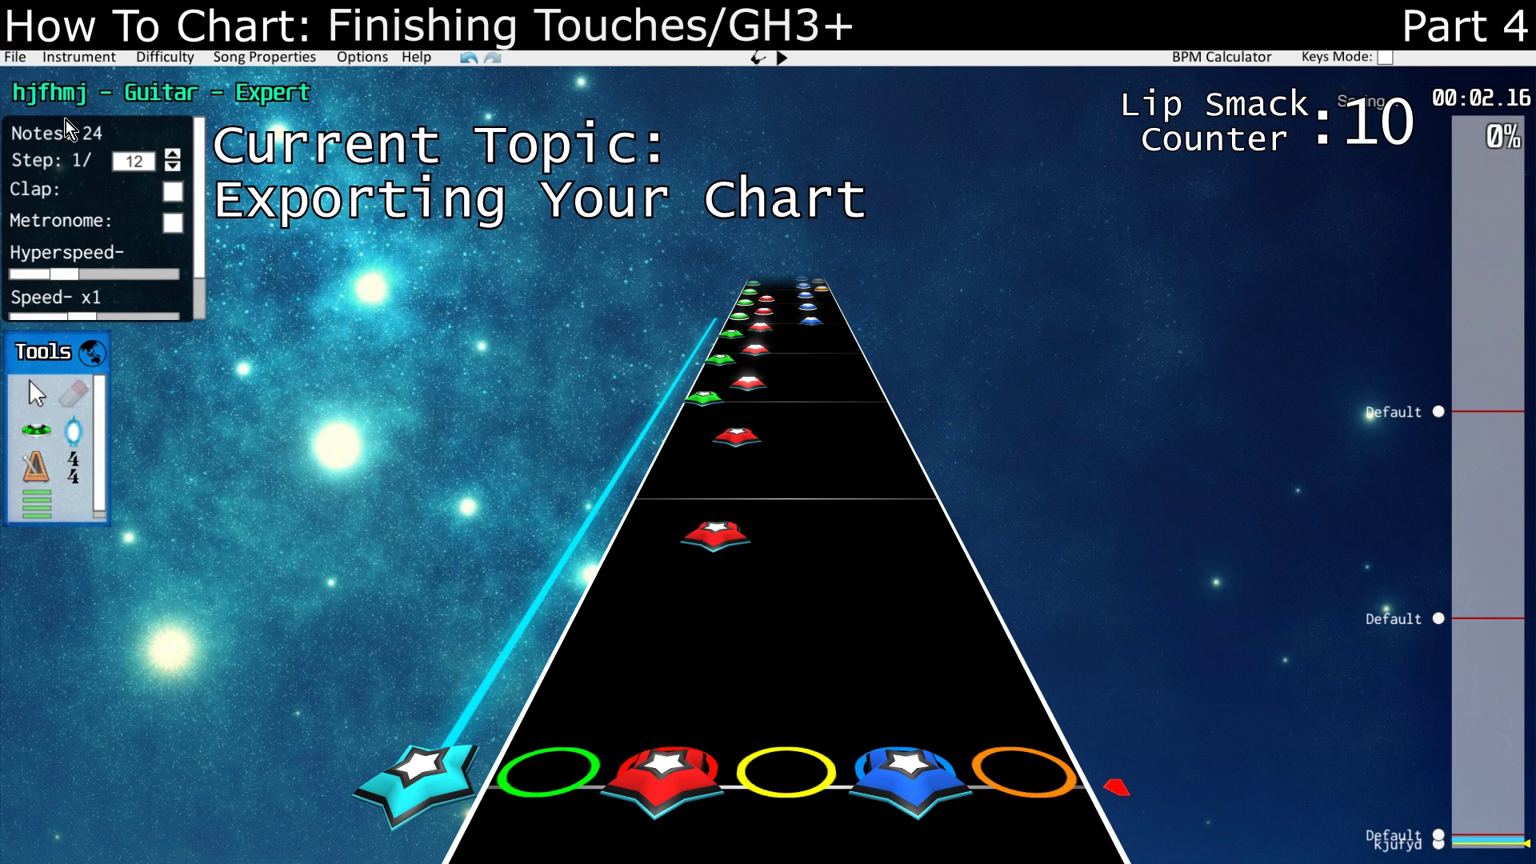
{"action": "left_click", "coordinate": [28, 58]}
{"action": "left_click", "coordinate": [103, 144]}
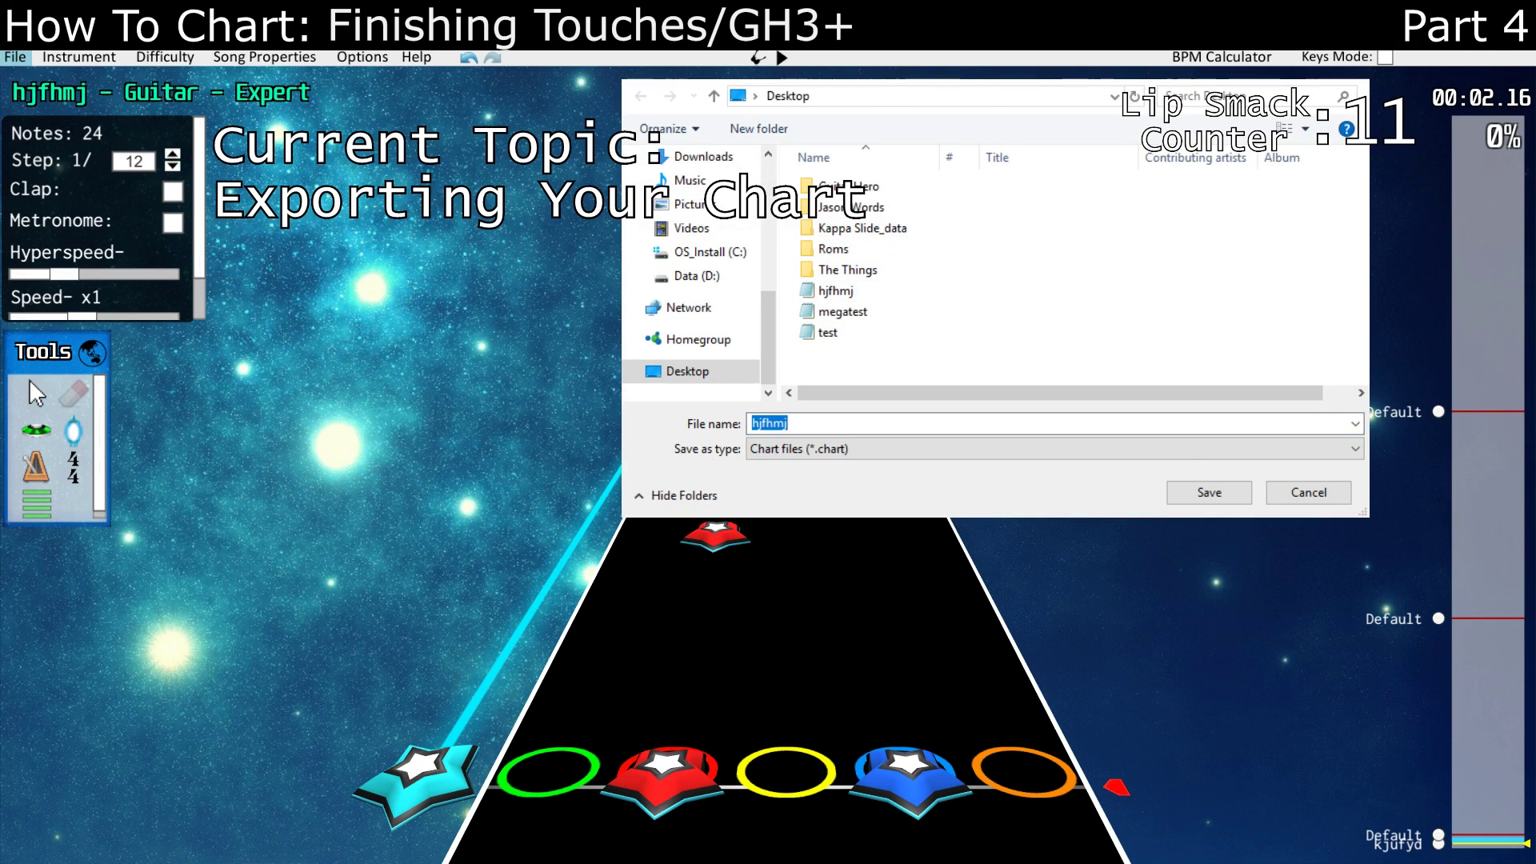
{"action": "left_click", "coordinate": [1209, 492]}
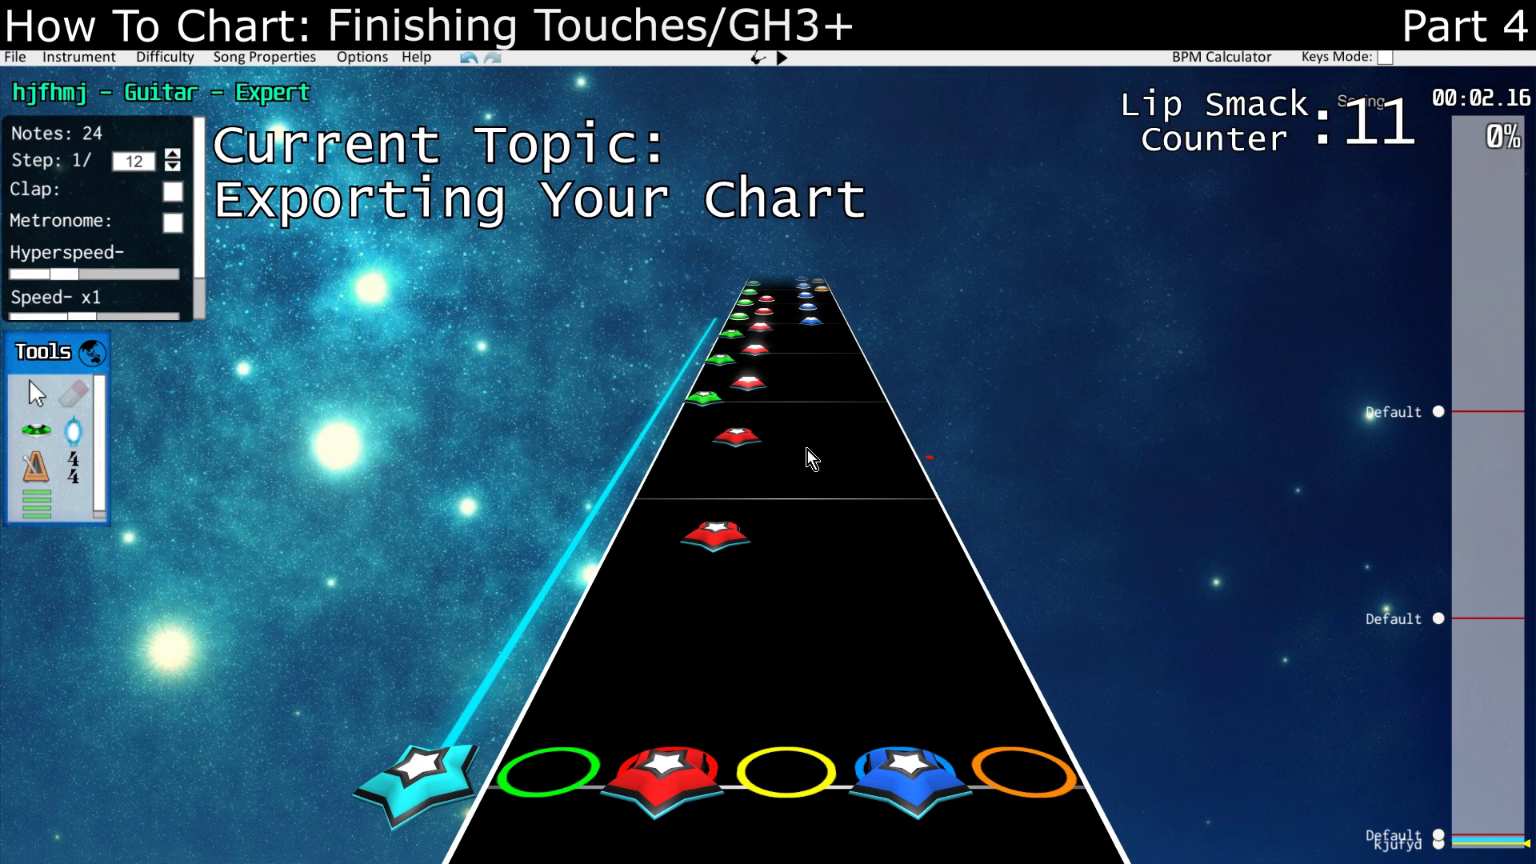
{"action": "left_click", "coordinate": [22, 57]}
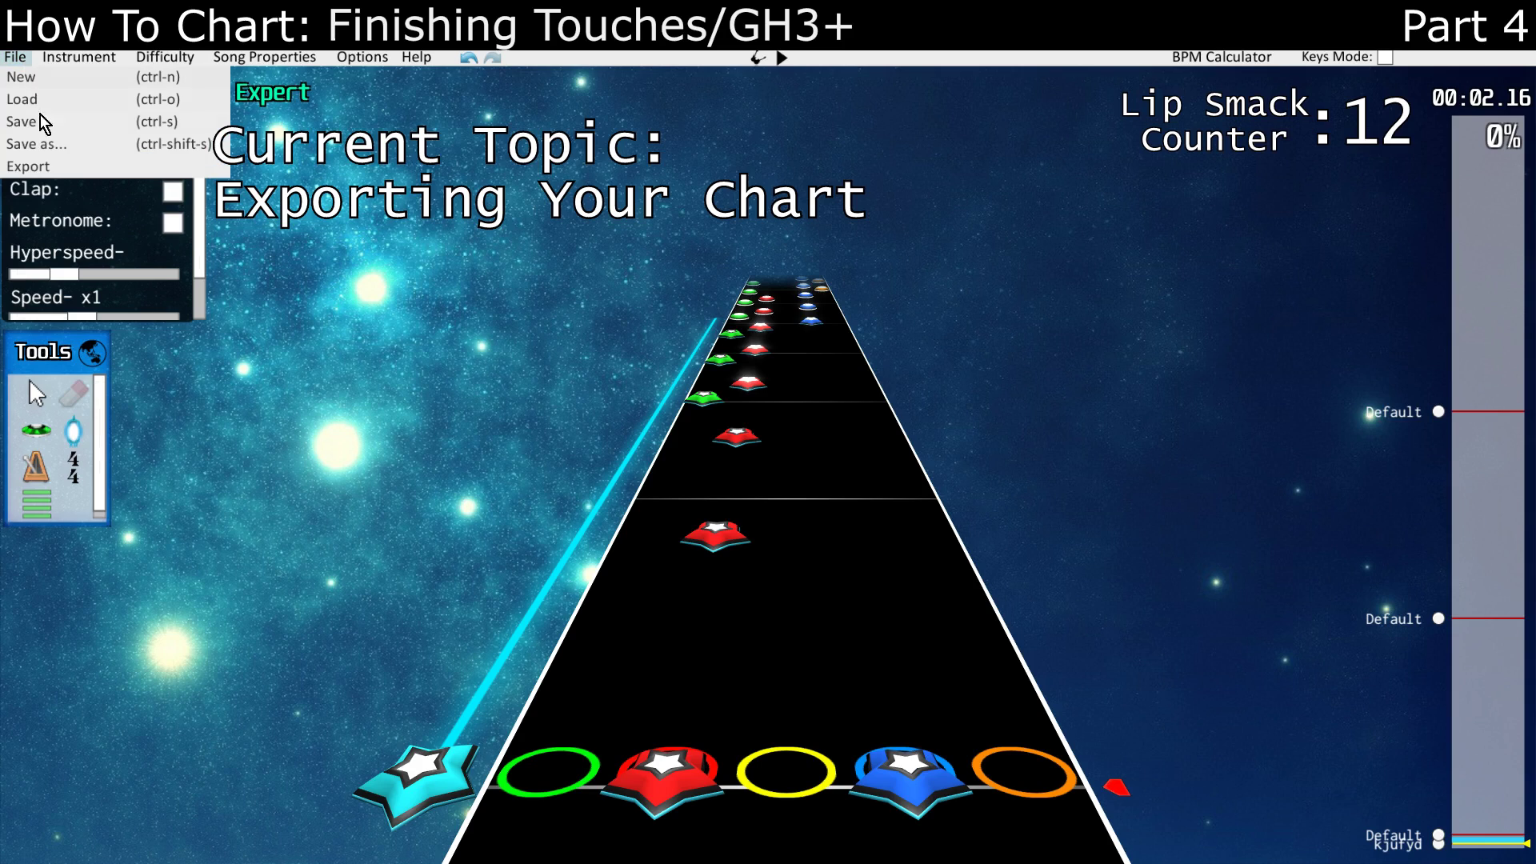
{"action": "left_click", "coordinate": [88, 168]}
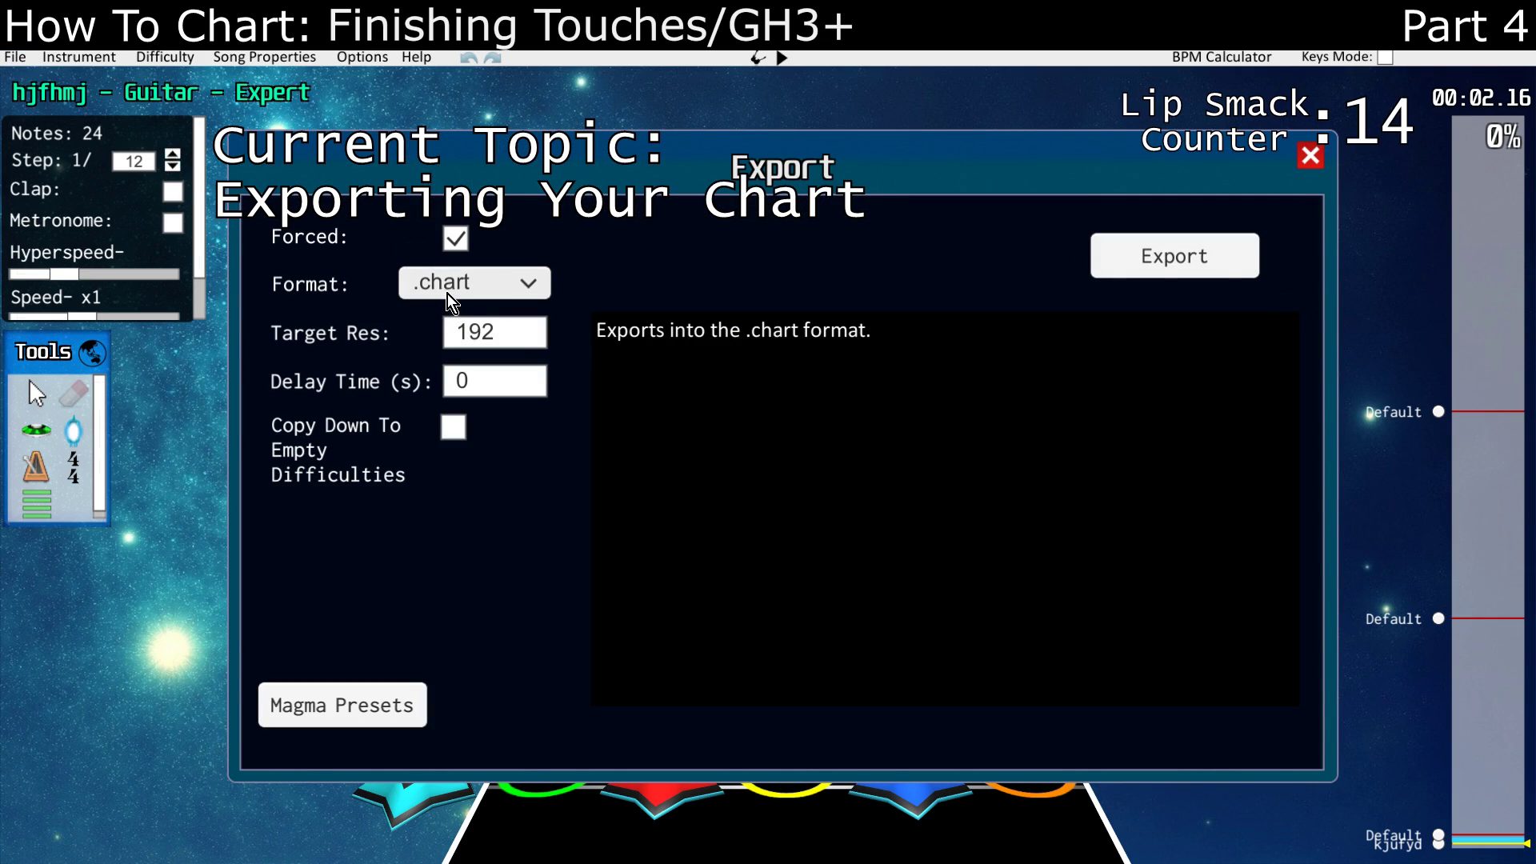
Set export format to .mid with Forced and Copy Down To Empty Difficulties ticked, then close the dialog.
{"action": "left_click", "coordinate": [498, 284]}
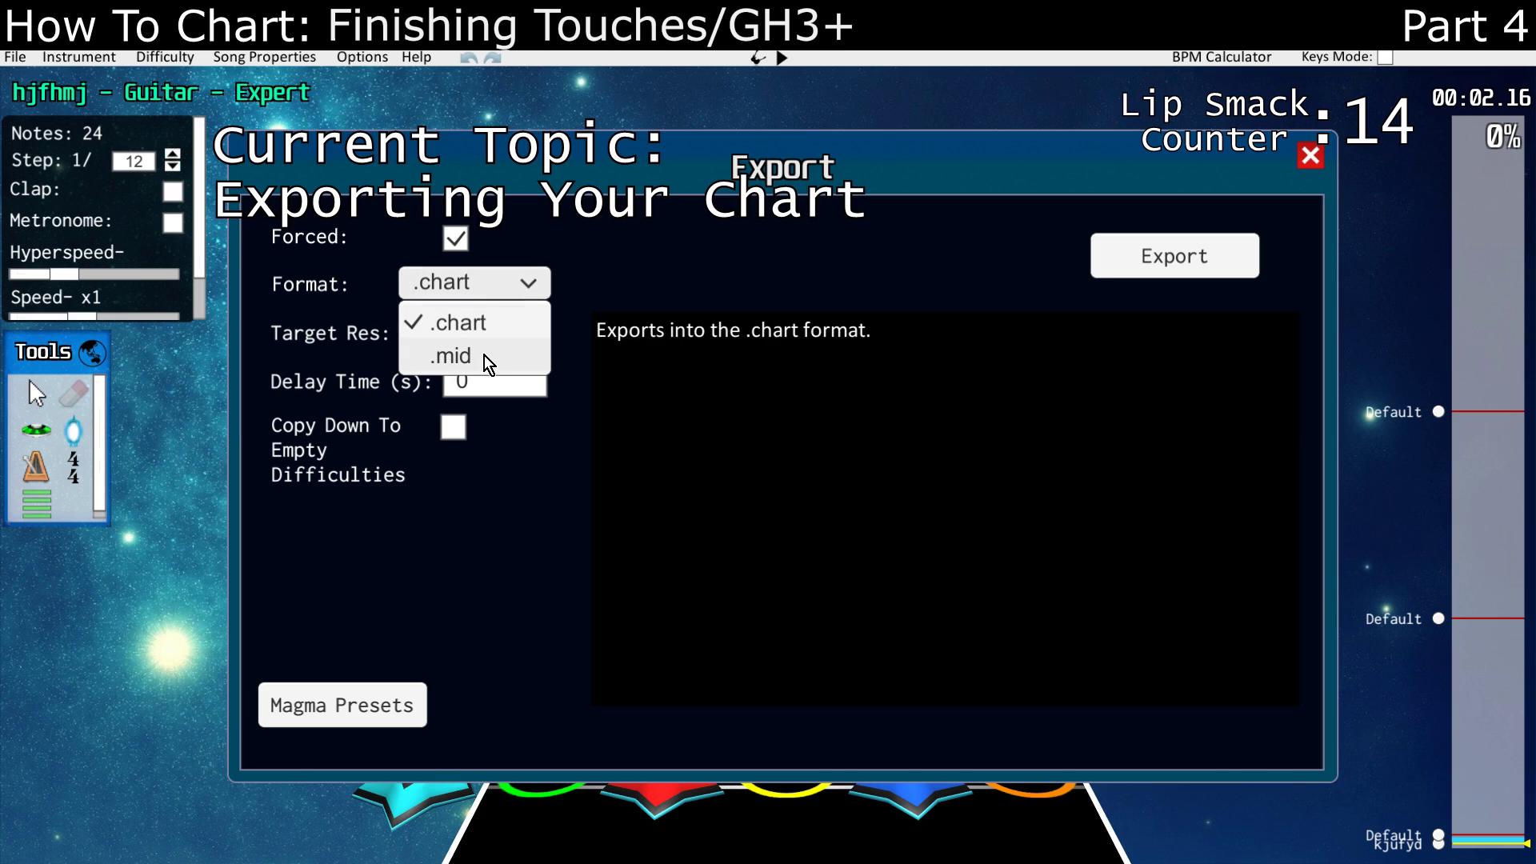
{"action": "left_click", "coordinate": [483, 355]}
{"action": "left_click", "coordinate": [461, 241]}
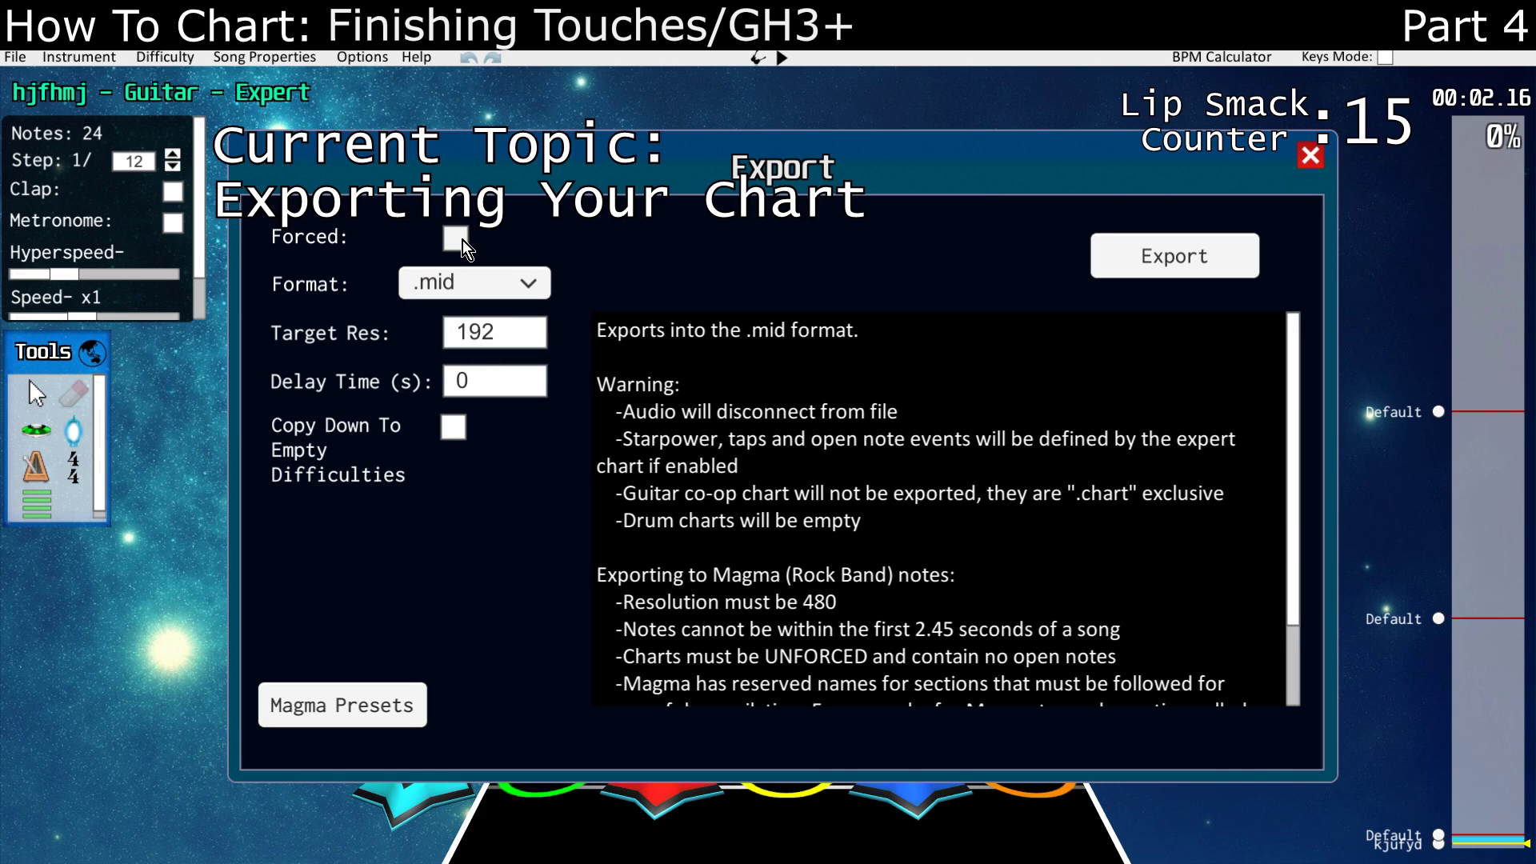
{"action": "left_click", "coordinate": [466, 248]}
{"action": "left_click", "coordinate": [456, 429]}
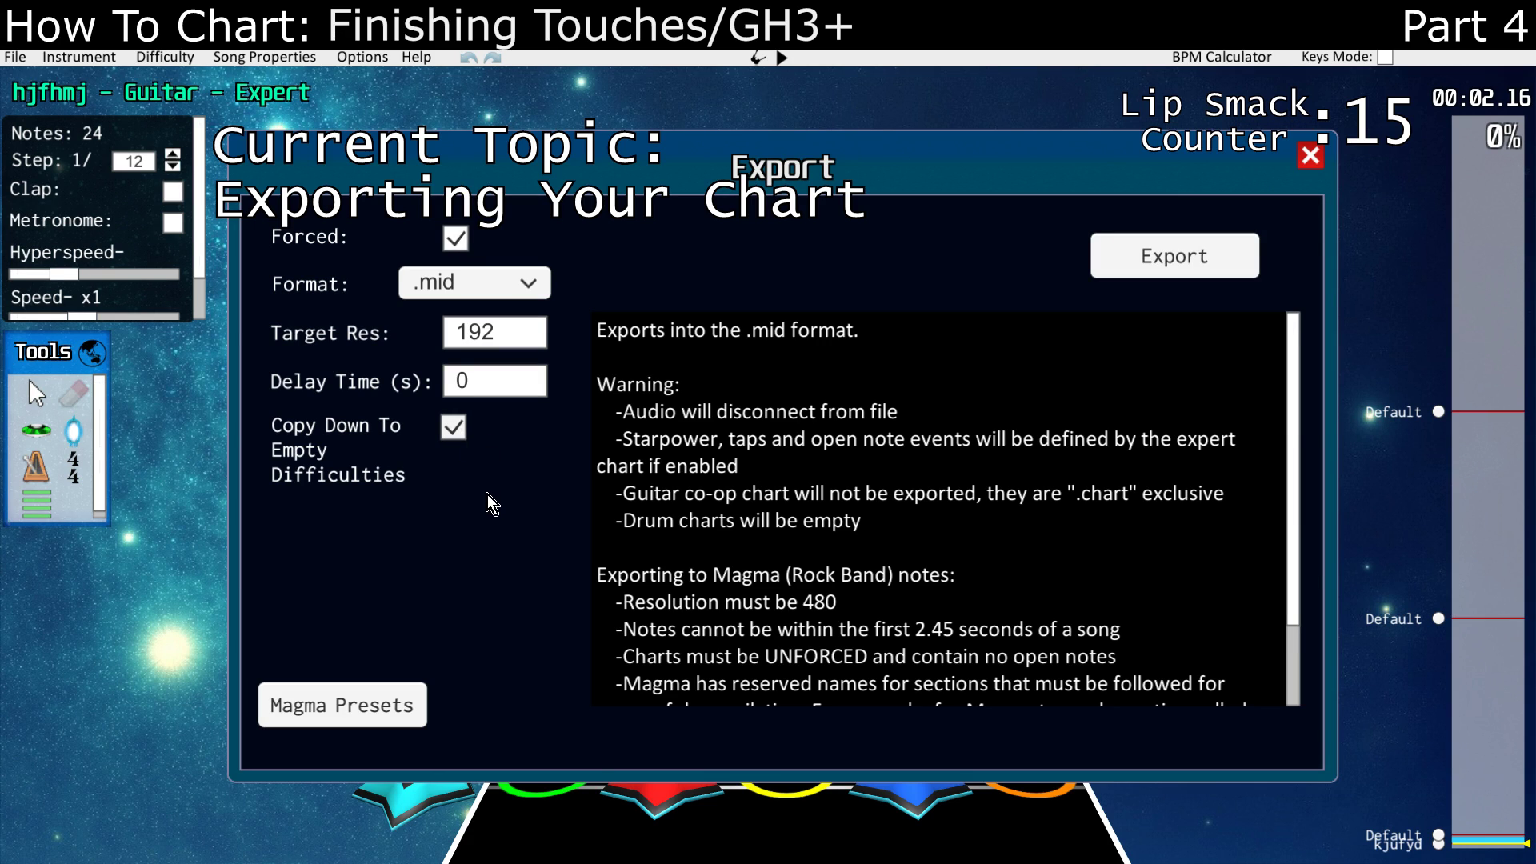
{"action": "left_click", "coordinate": [1307, 159]}
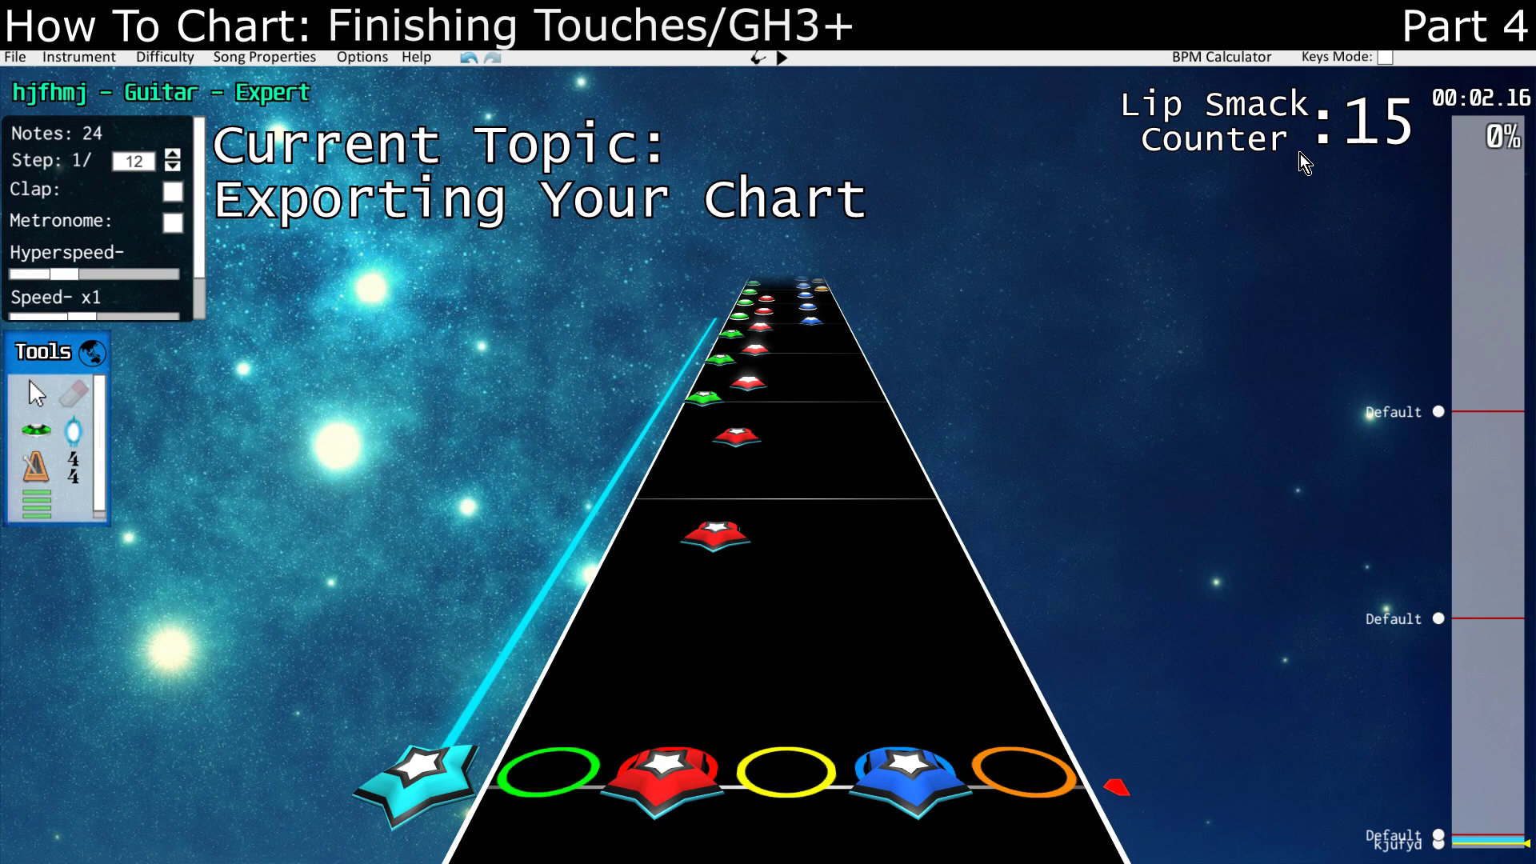